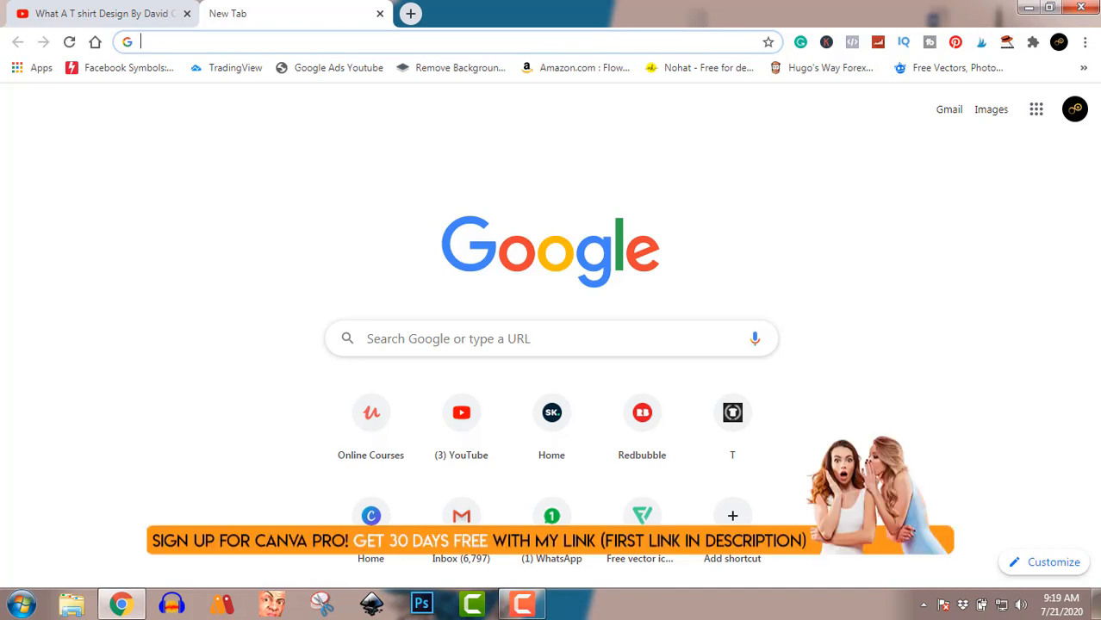
# Open Canva and create a new custom-size design 4500 px wide and 5400 px high
pyautogui.click(371, 517)
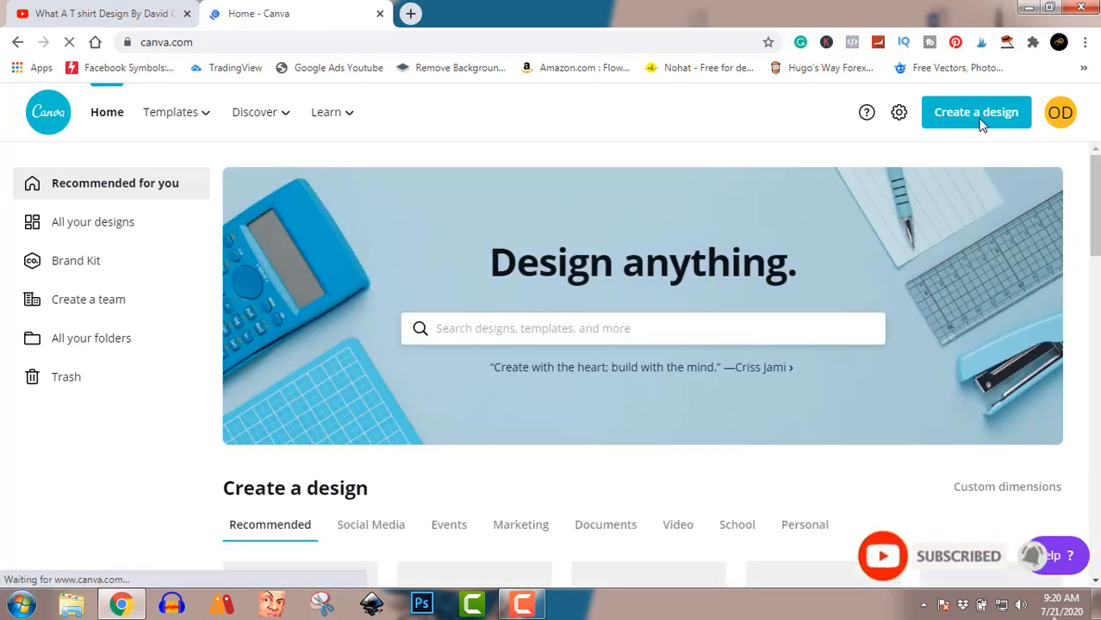
pyautogui.click(978, 118)
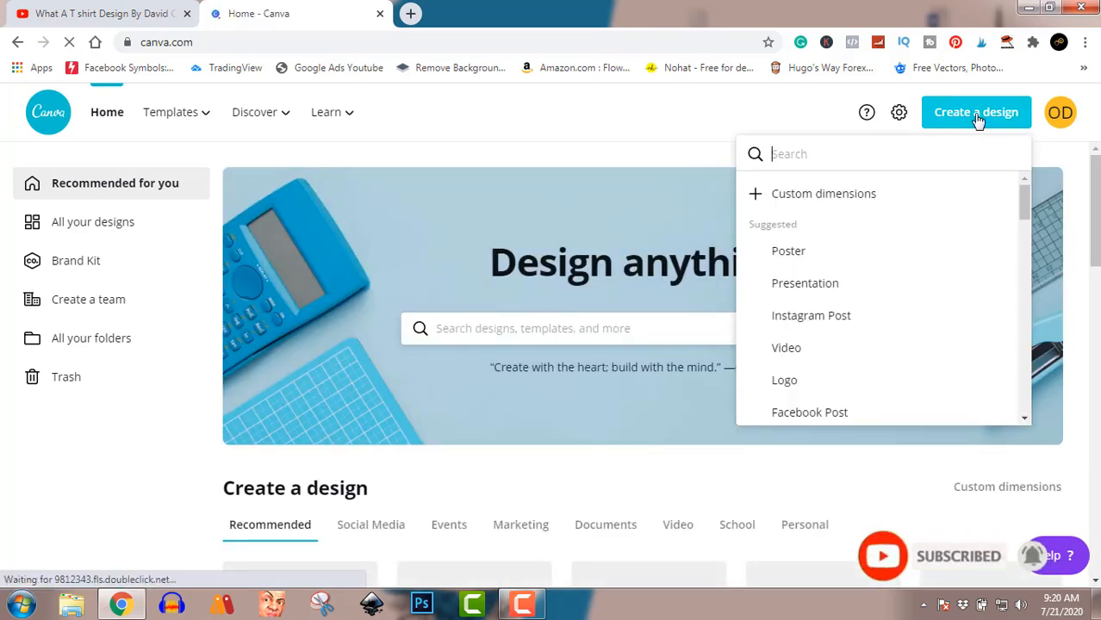
pyautogui.click(875, 200)
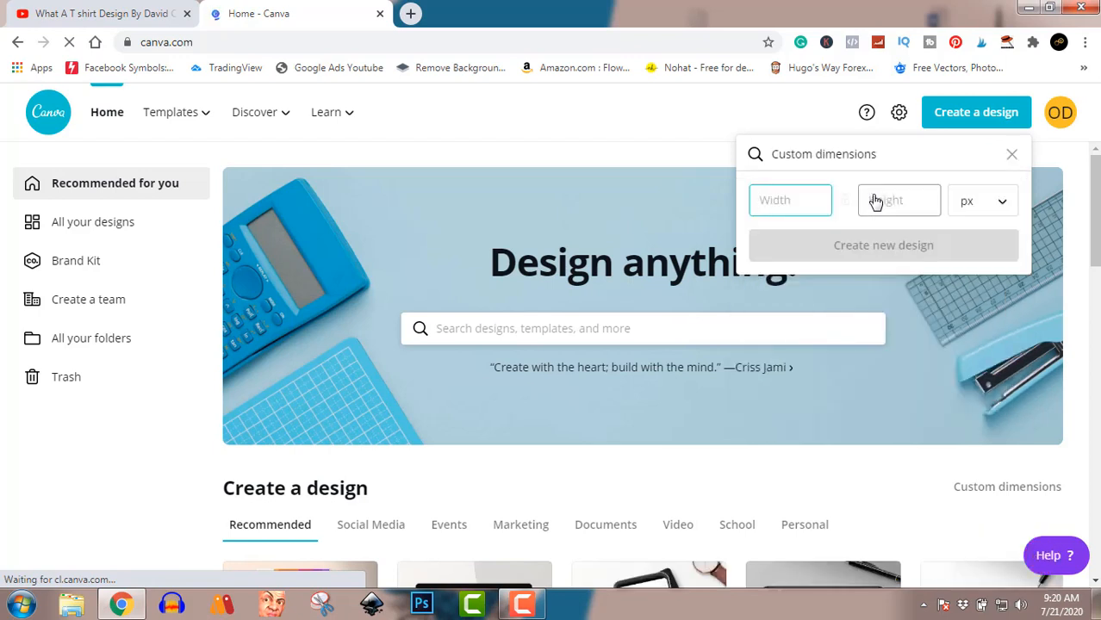
pyautogui.write('4500')
pyautogui.click(873, 197)
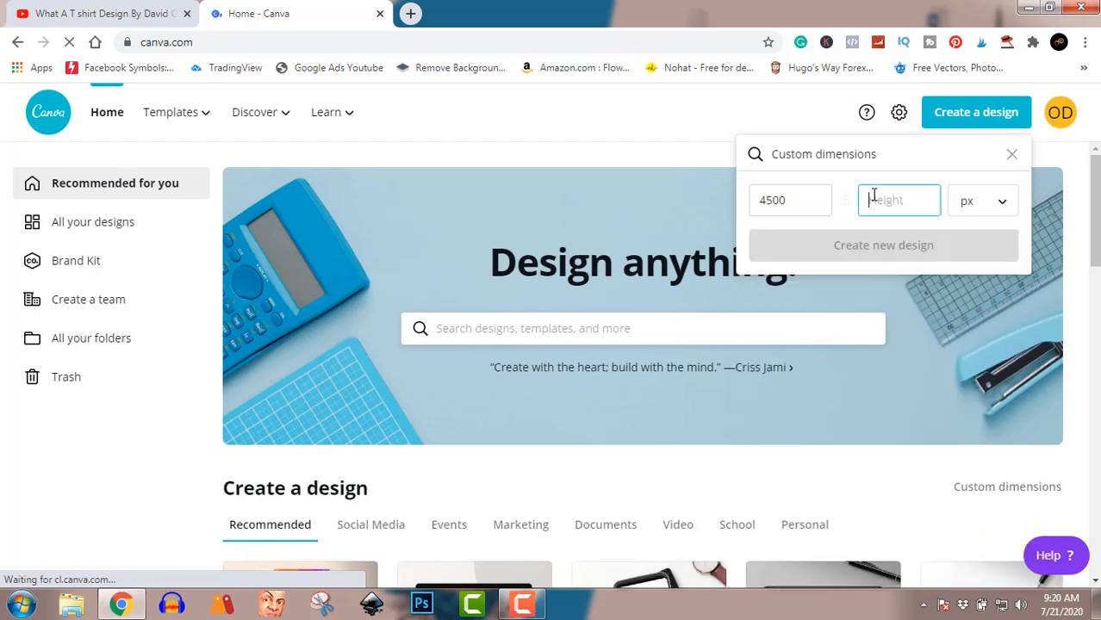
pyautogui.write('5400')
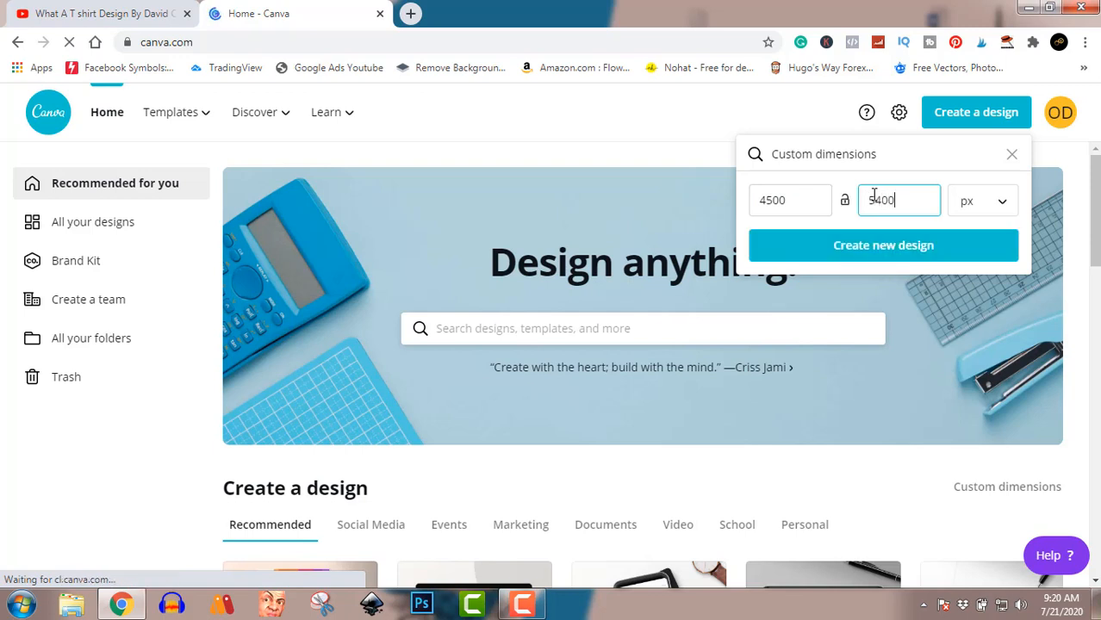
pyautogui.click(894, 247)
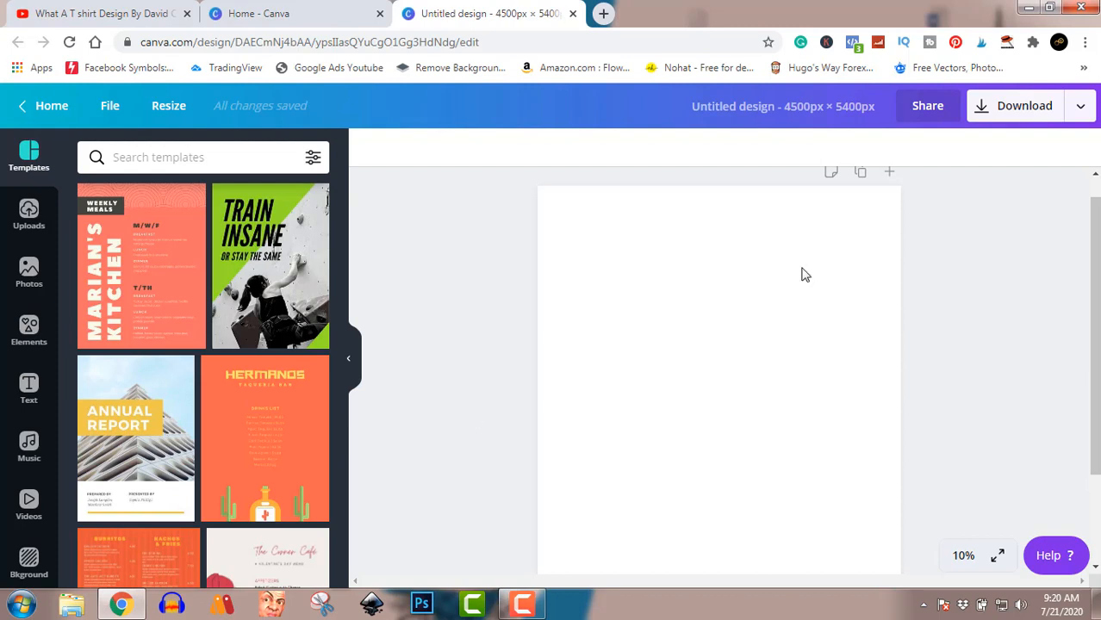
# Look over the download options for the blank design, including the transparent background setting
pyautogui.click(1006, 117)
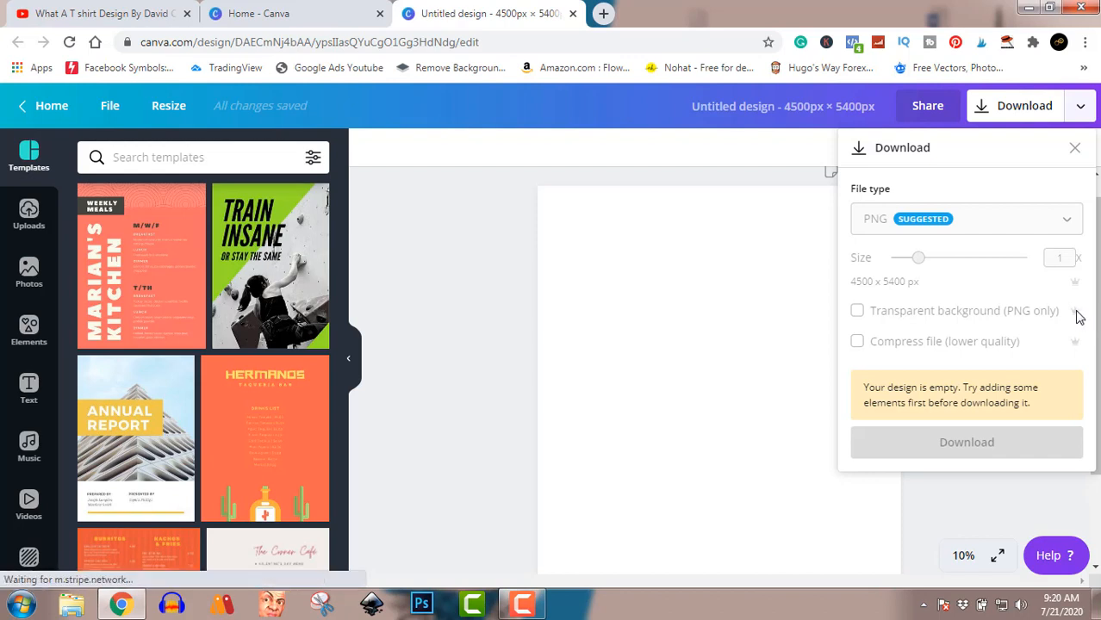
pyautogui.click(1074, 149)
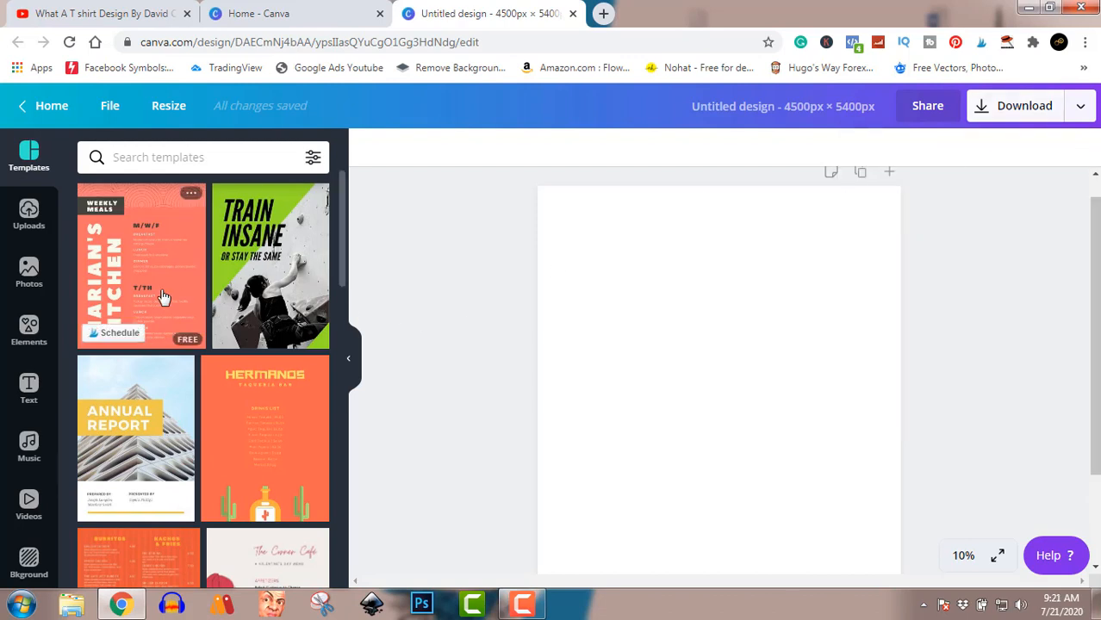
# Search the Elements library for "car"
pyautogui.click(27, 332)
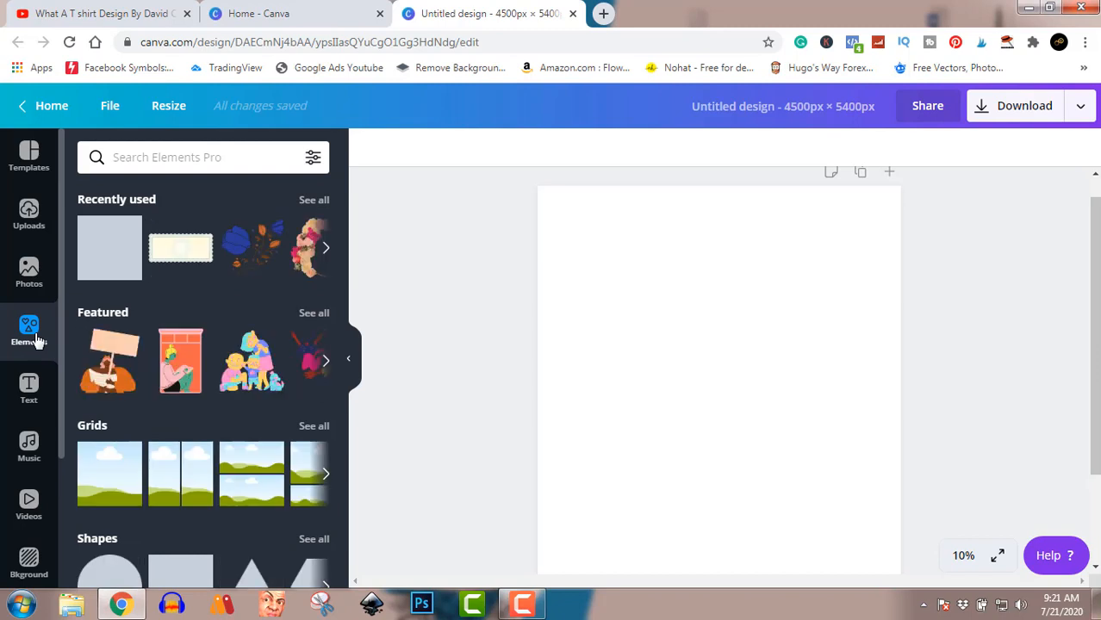
pyautogui.click(163, 160)
pyautogui.write('car')
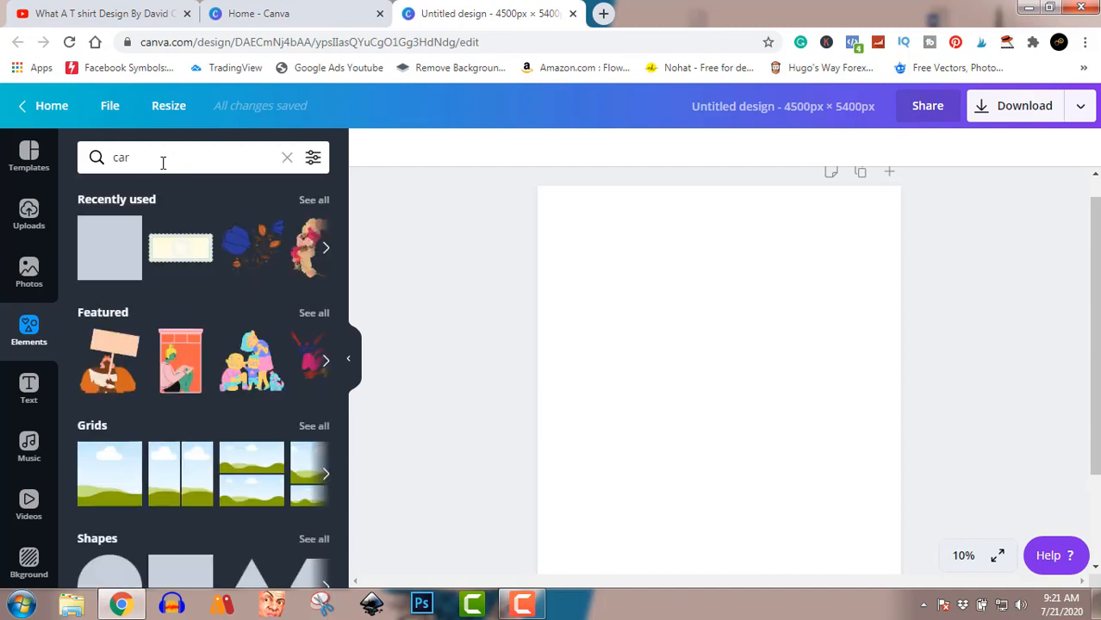
pyautogui.press('Return')
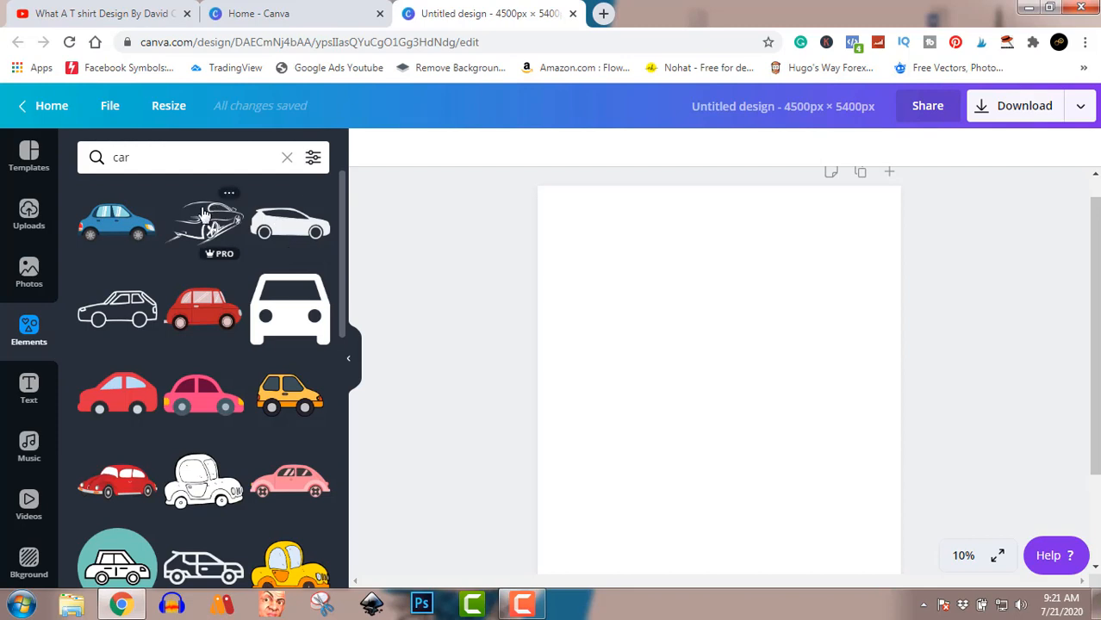
# Add the line-art vintage car graphic with a surfboard on its roof and sunburst rays to the page
pyautogui.scroll(-3, 201, 341)
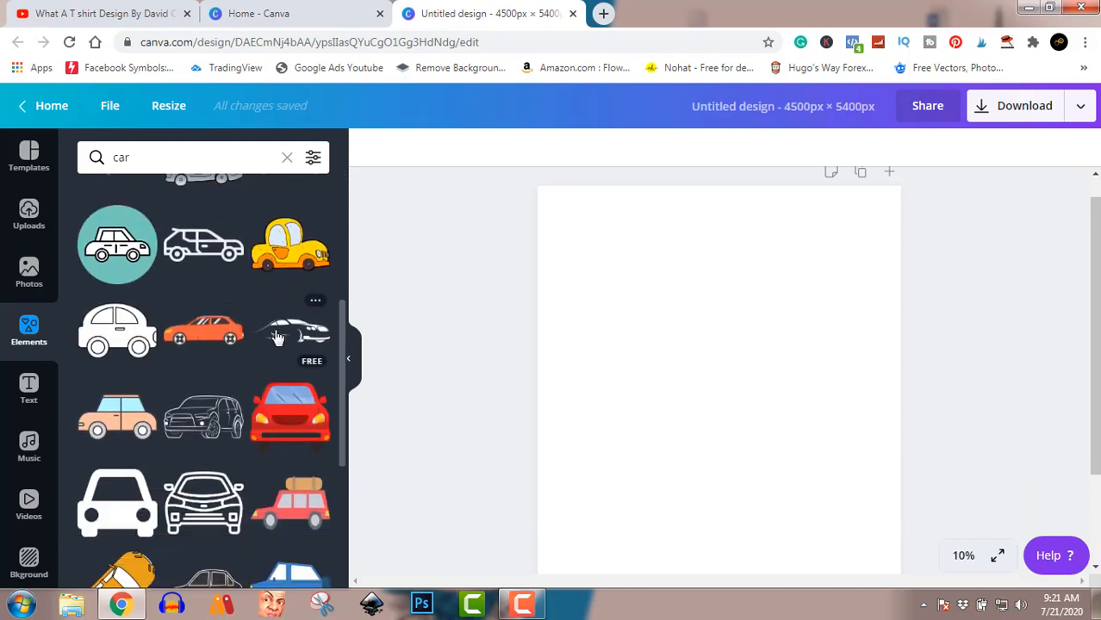
pyautogui.scroll(-8, 199, 415)
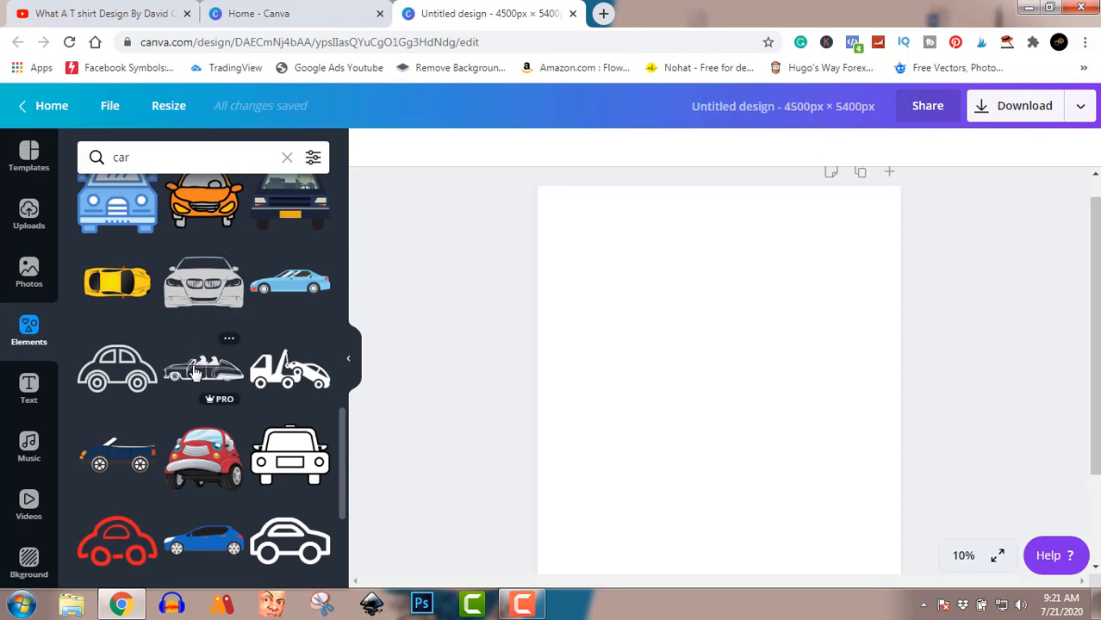
pyautogui.scroll(-5, 194, 371)
pyautogui.scroll(3, 193, 372)
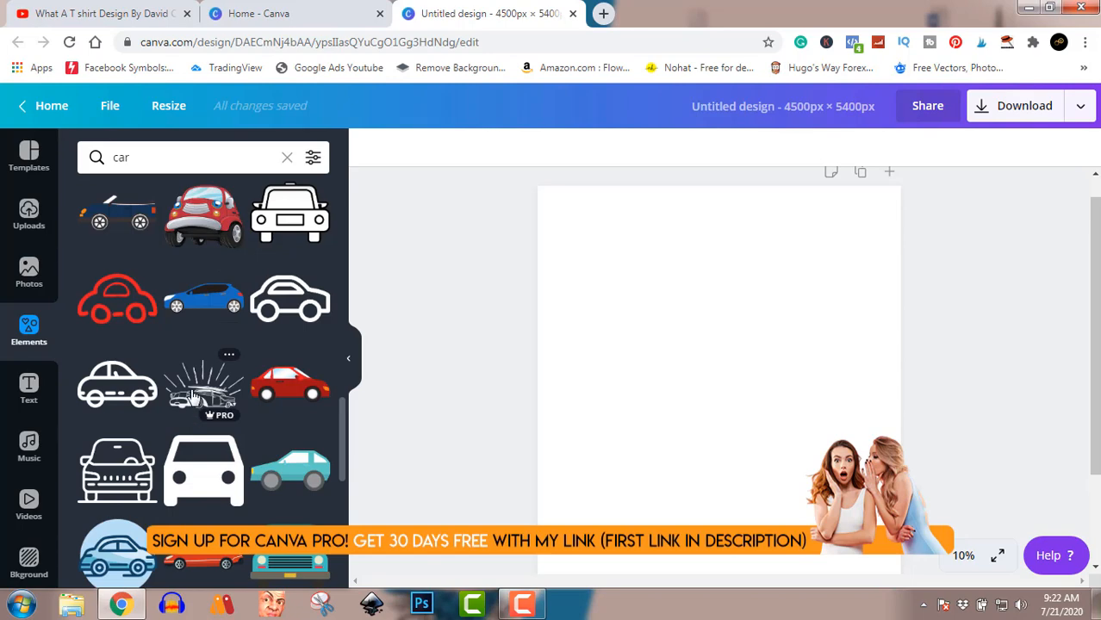
pyautogui.scroll(-10, 197, 339)
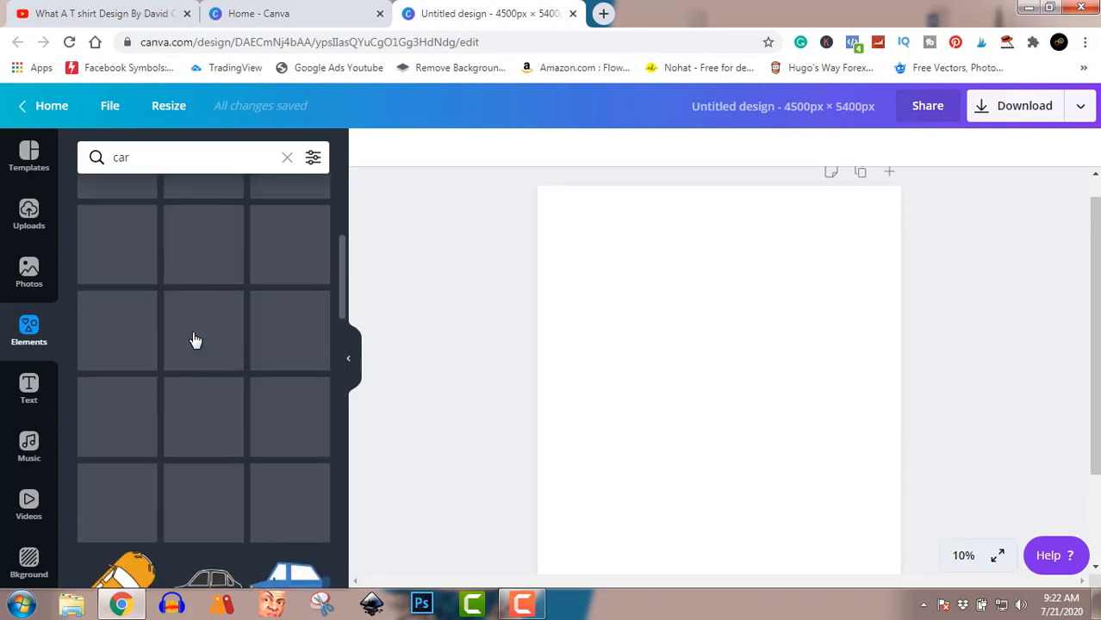
pyautogui.scroll(10, 192, 331)
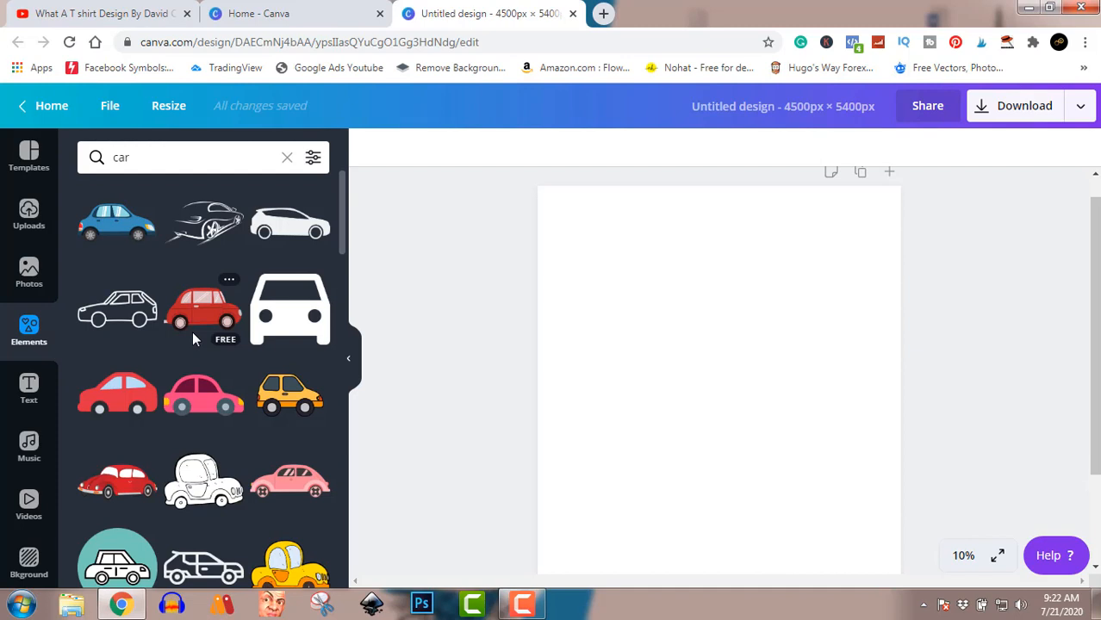
pyautogui.scroll(-1, 193, 336)
pyautogui.scroll(1, 194, 340)
pyautogui.scroll(-3, 183, 396)
pyautogui.scroll(-4, 183, 398)
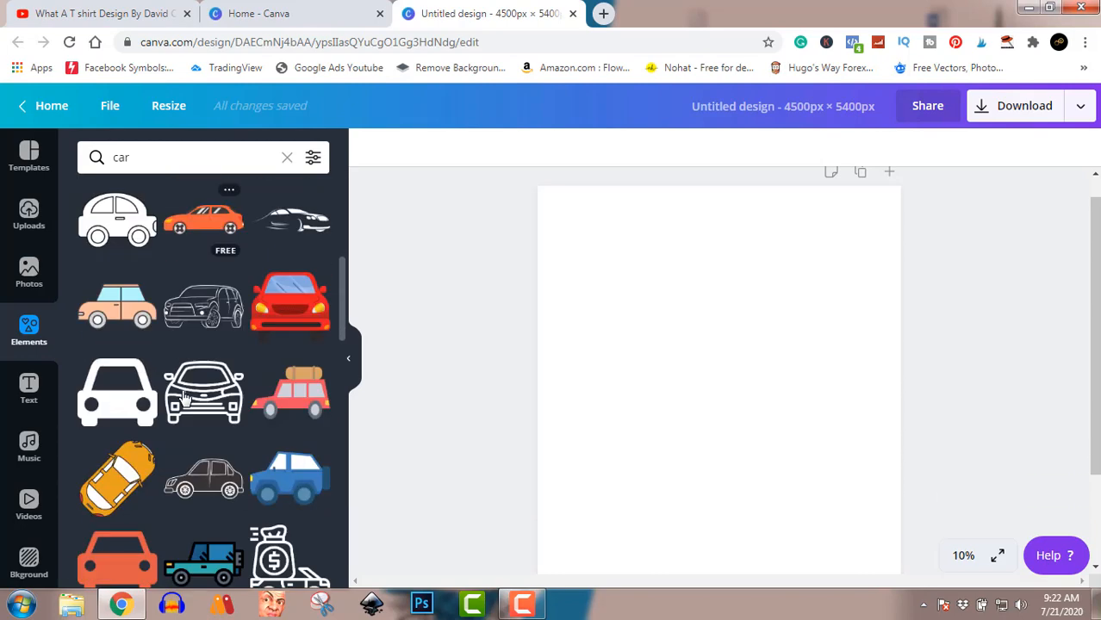
pyautogui.scroll(-7, 181, 396)
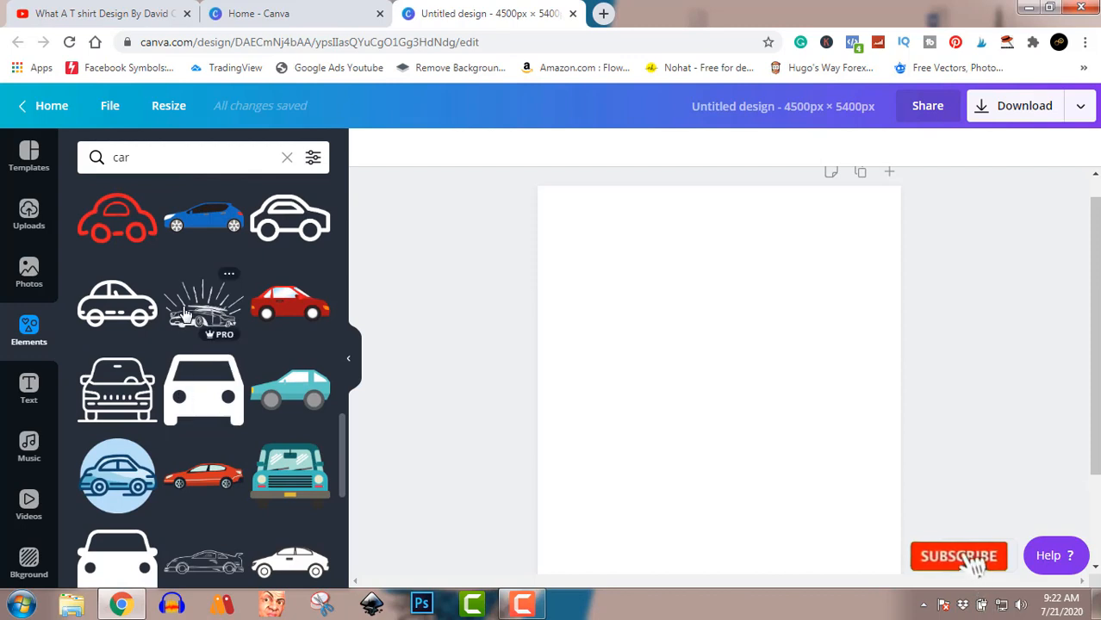
pyautogui.click(183, 317)
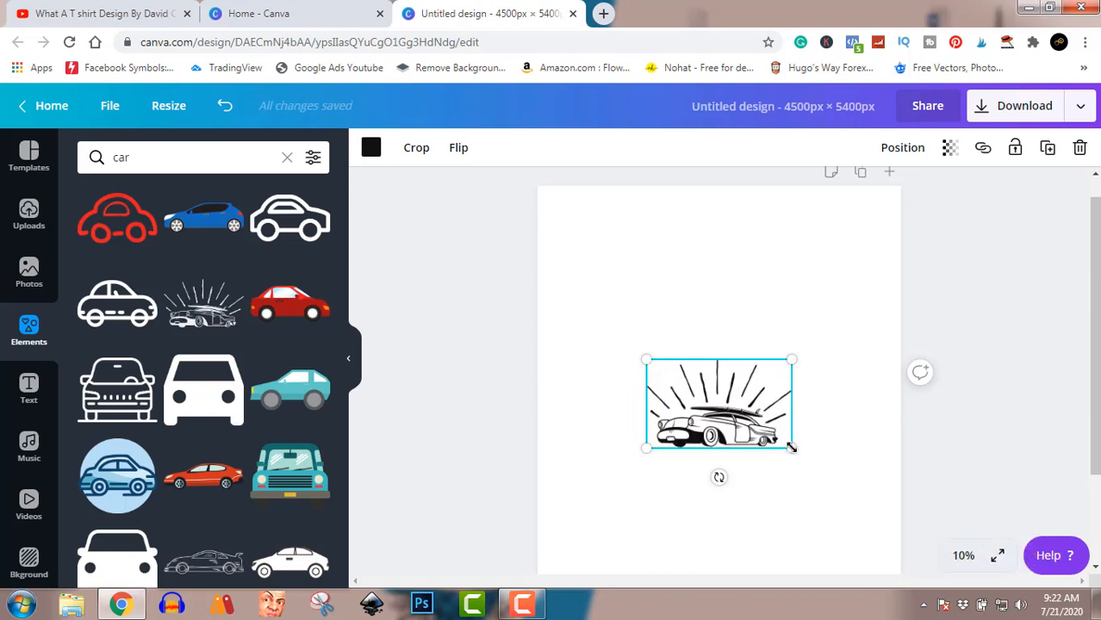
# Enlarge the car graphic to about 3150 by 1920 px and place it in the upper half of the page
pyautogui.moveTo(790, 447); pyautogui.dragTo(897, 516)
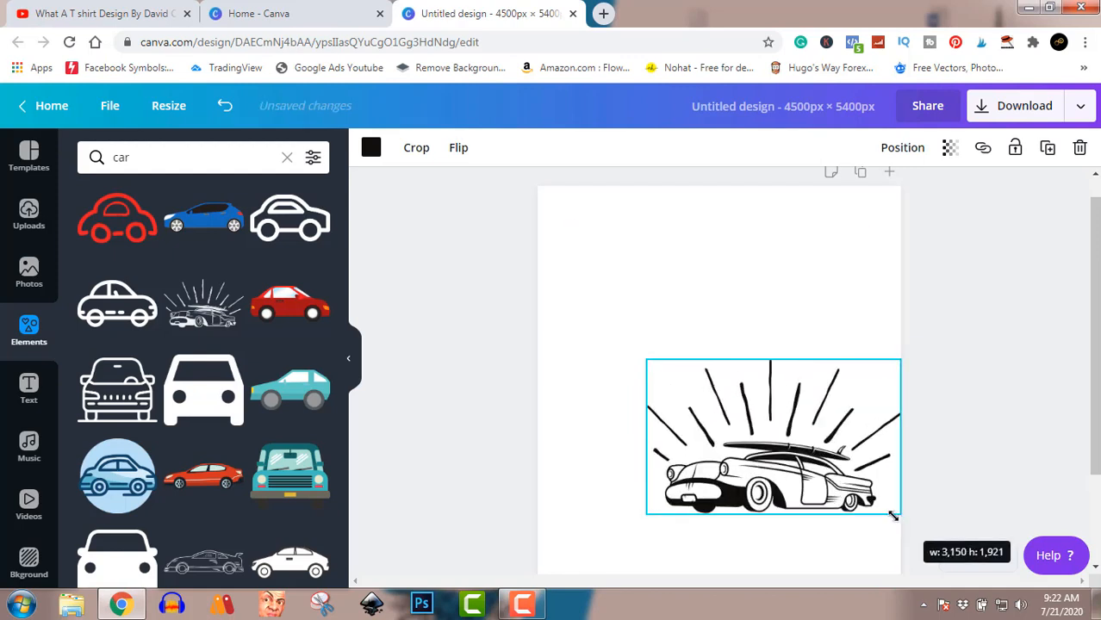
pyautogui.moveTo(810, 472); pyautogui.dragTo(765, 335)
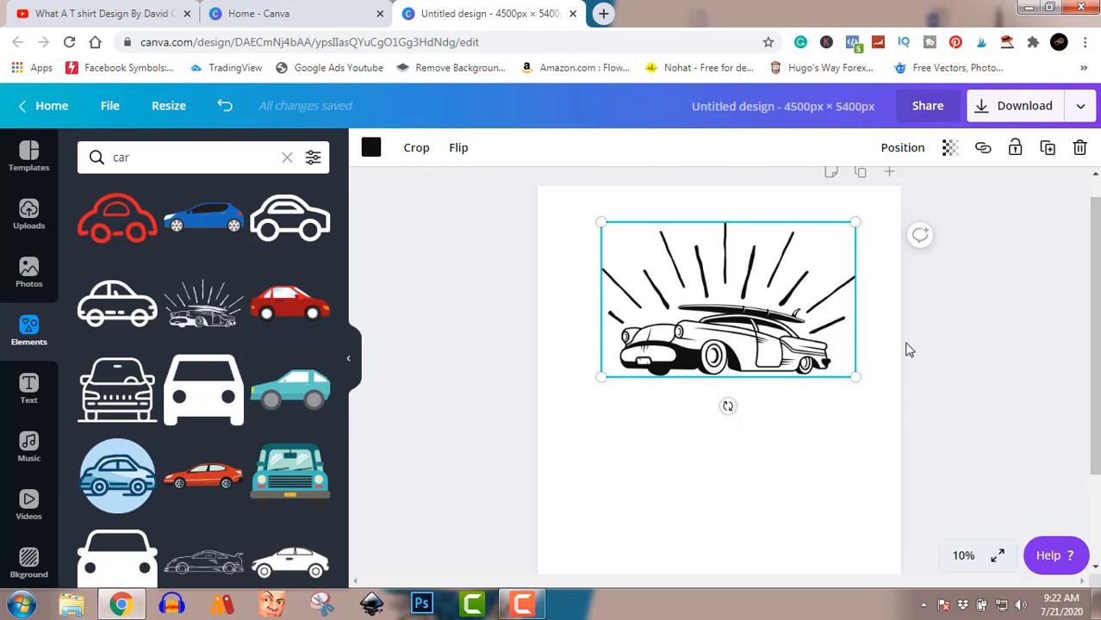
pyautogui.click(986, 352)
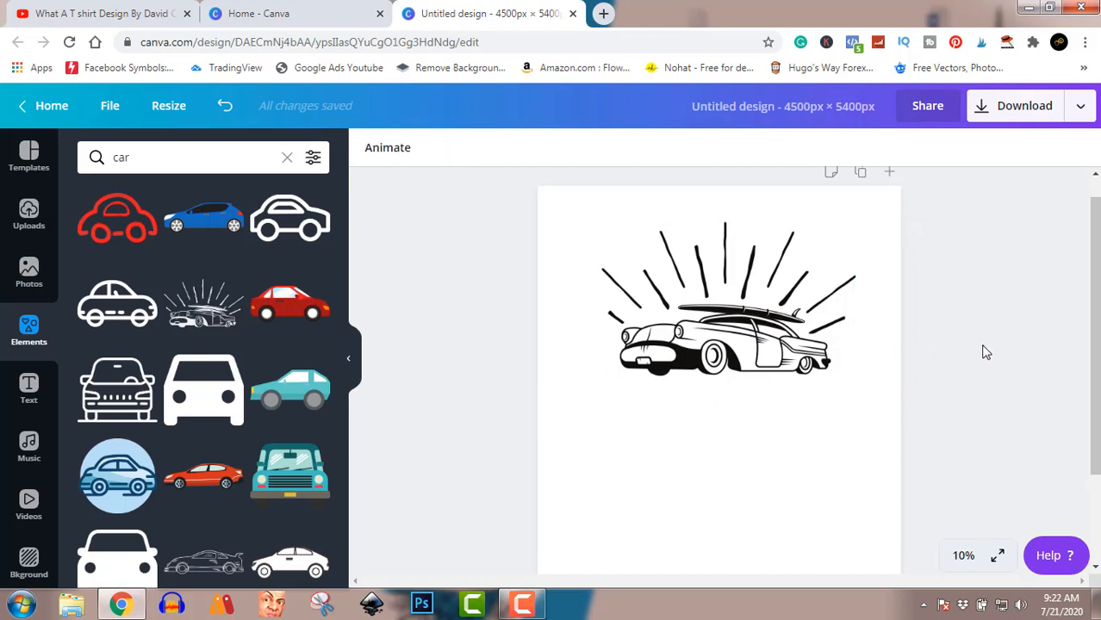
# Browse the ready-made text styles in the Text library for lettering that suits the car graphic
pyautogui.click(26, 395)
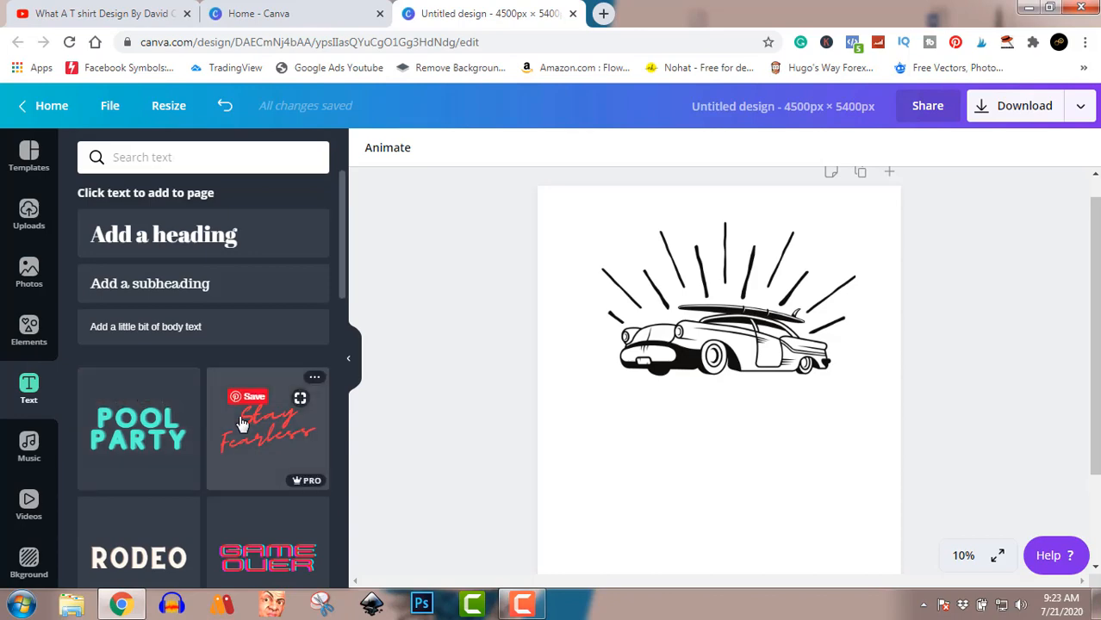
pyautogui.scroll(-8, 242, 442)
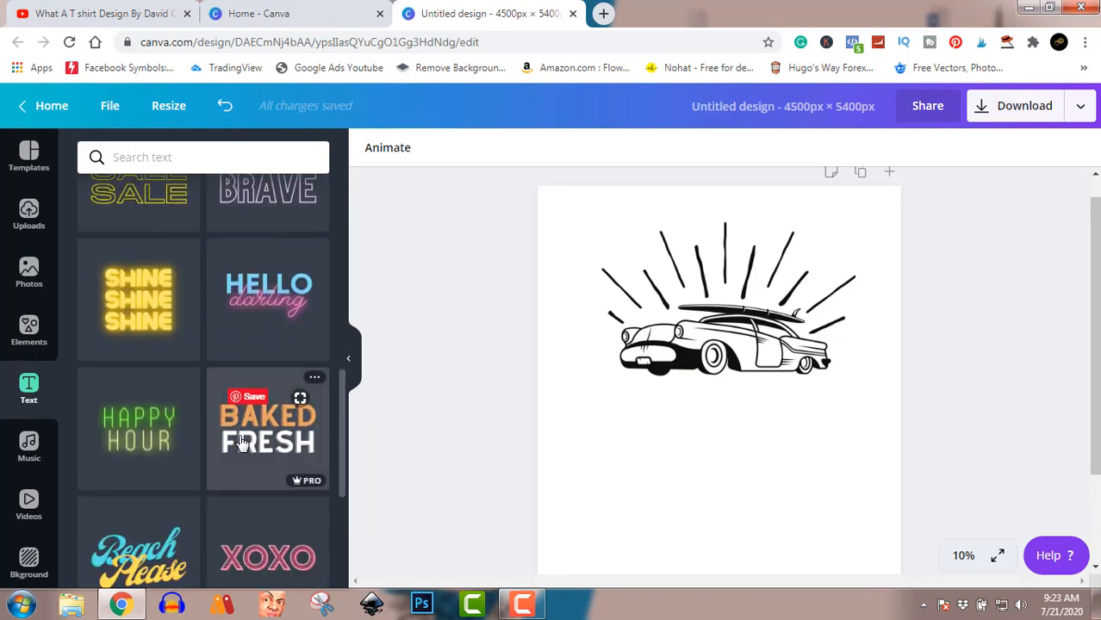
pyautogui.scroll(-5, 242, 442)
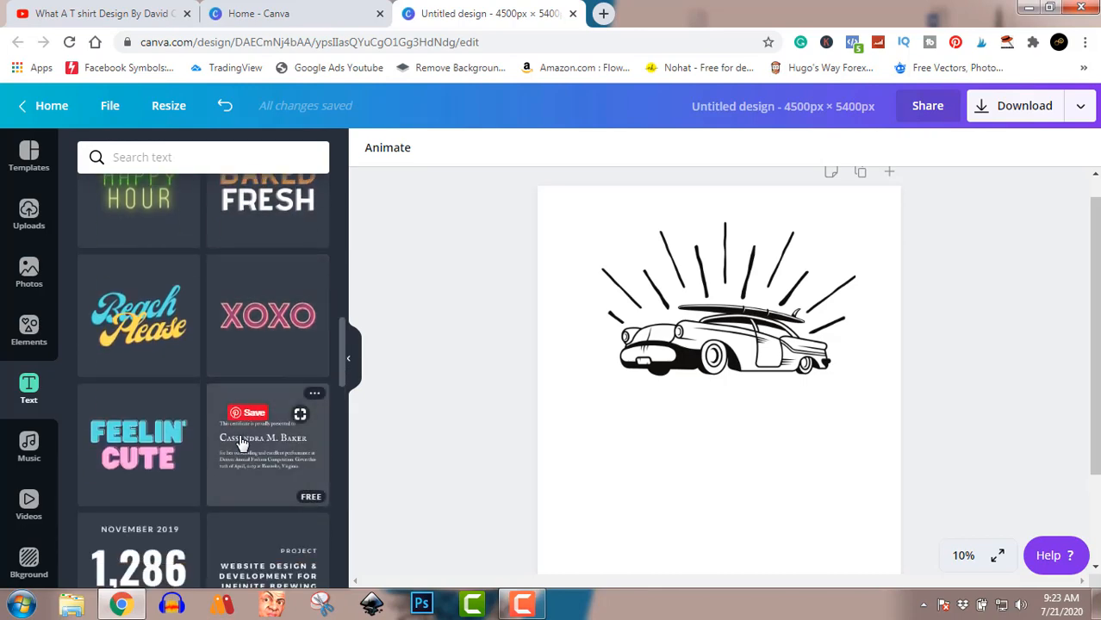
pyautogui.scroll(-7, 242, 442)
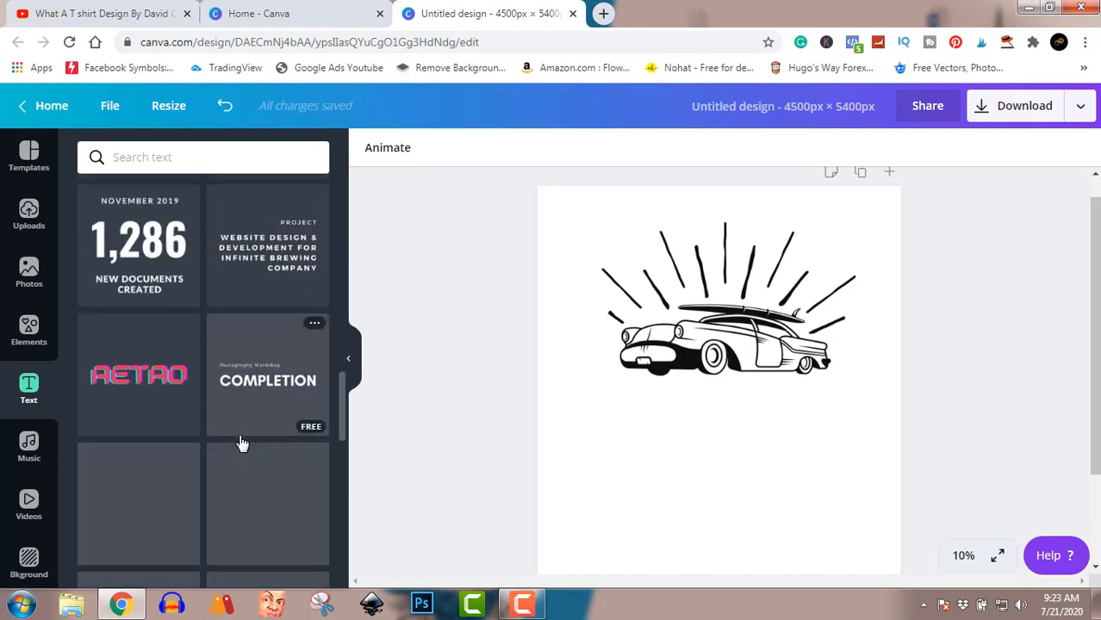
pyautogui.scroll(-8, 242, 443)
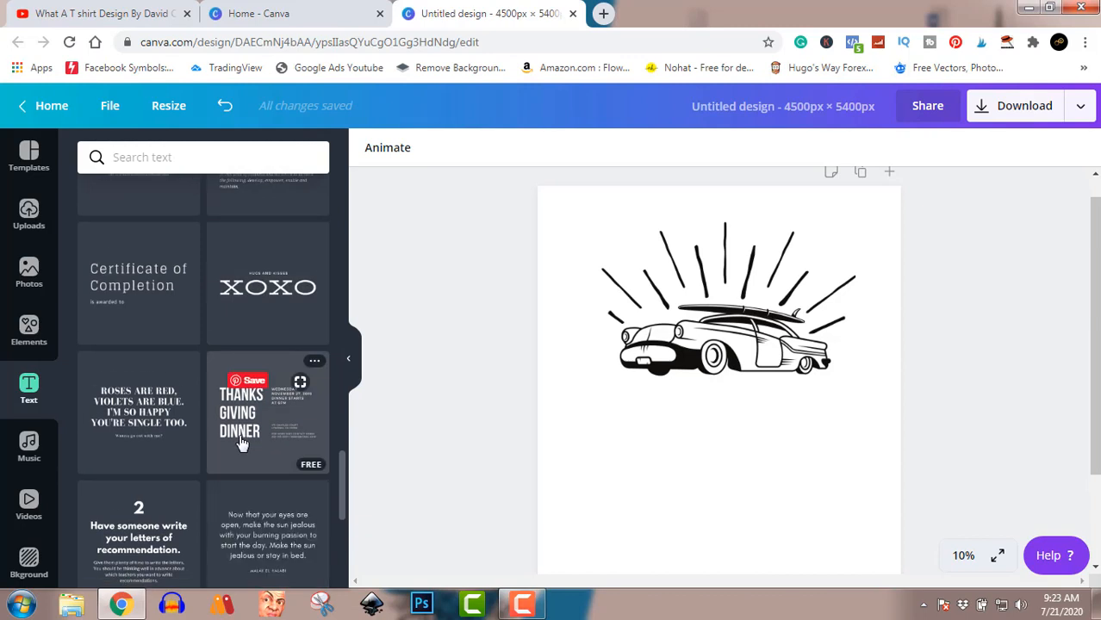
pyautogui.scroll(-5, 243, 441)
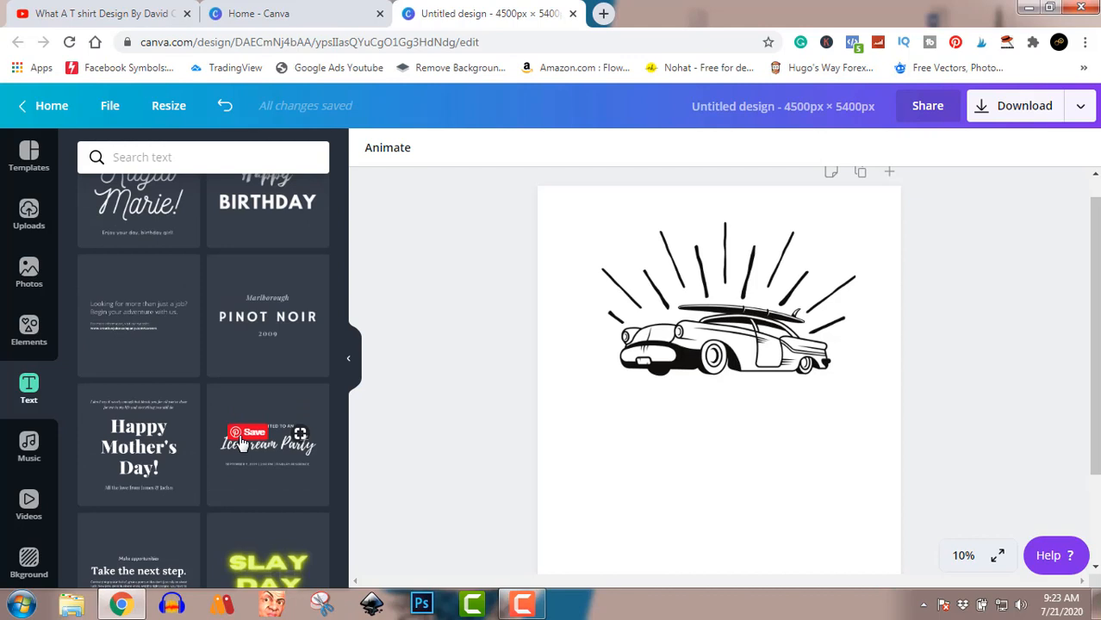
pyautogui.scroll(-3, 177, 344)
pyautogui.scroll(-2, 177, 347)
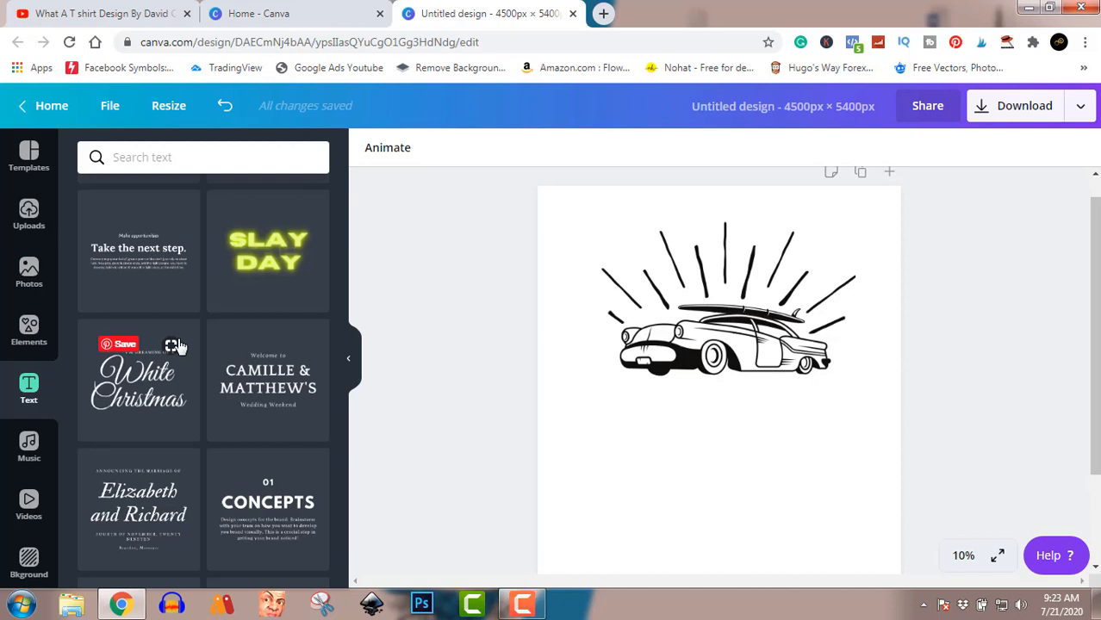
pyautogui.scroll(-5, 184, 414)
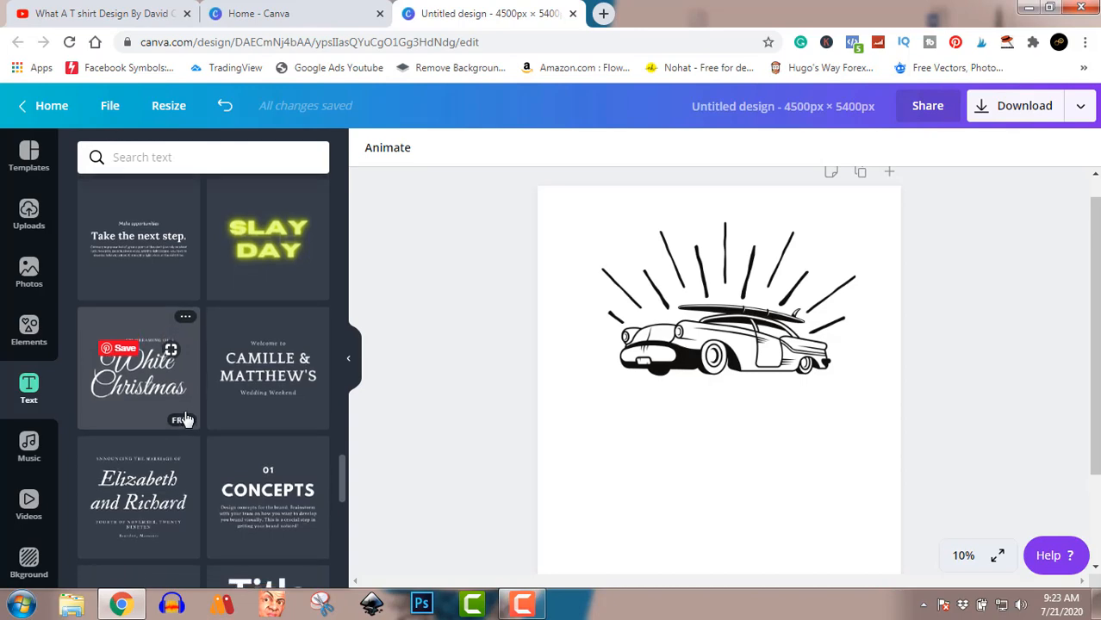
pyautogui.scroll(-2, 186, 419)
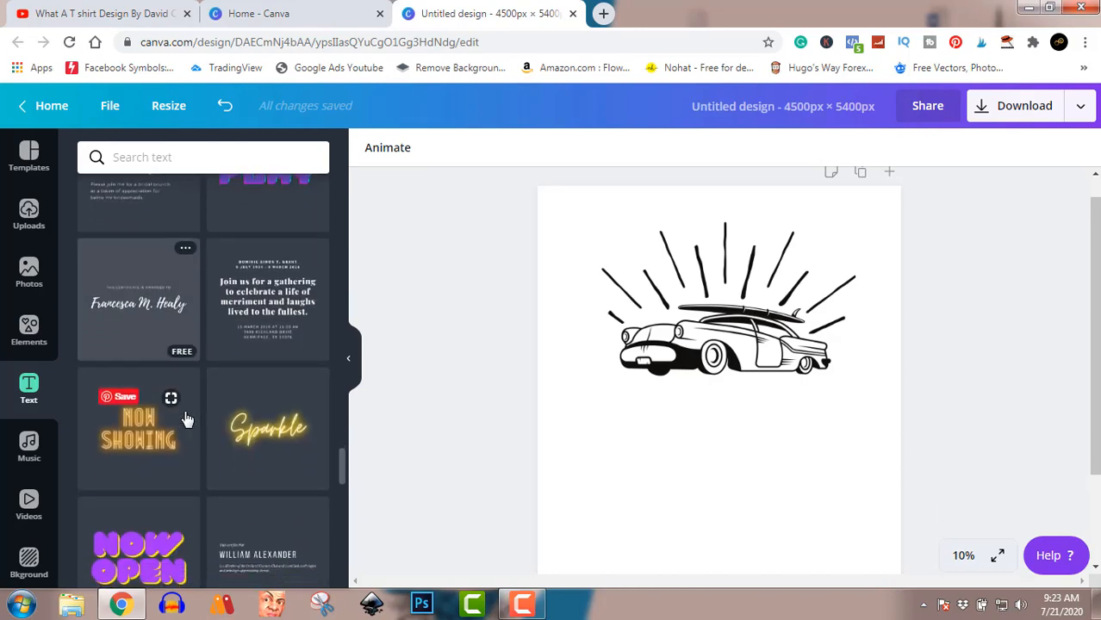
pyautogui.scroll(-5, 185, 418)
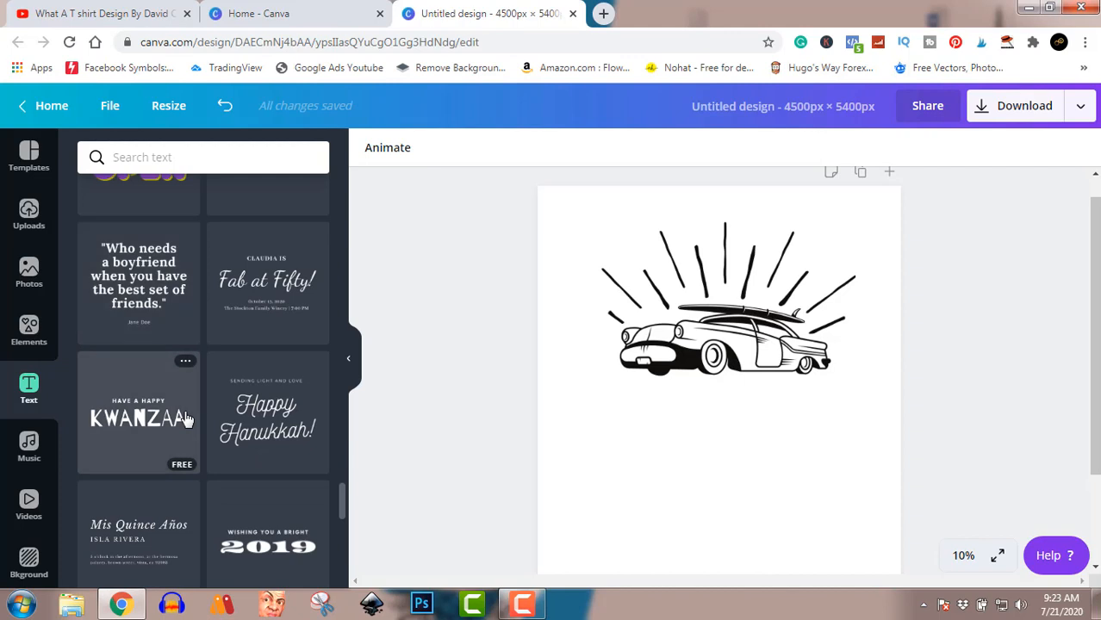
pyautogui.scroll(5, 185, 420)
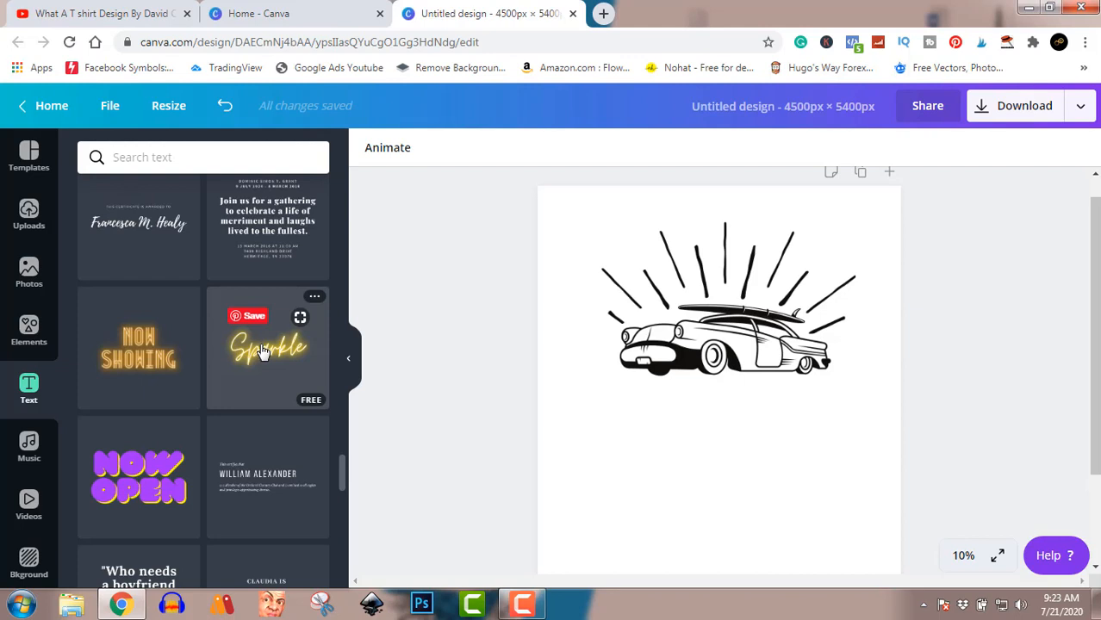
pyautogui.scroll(-3, 263, 354)
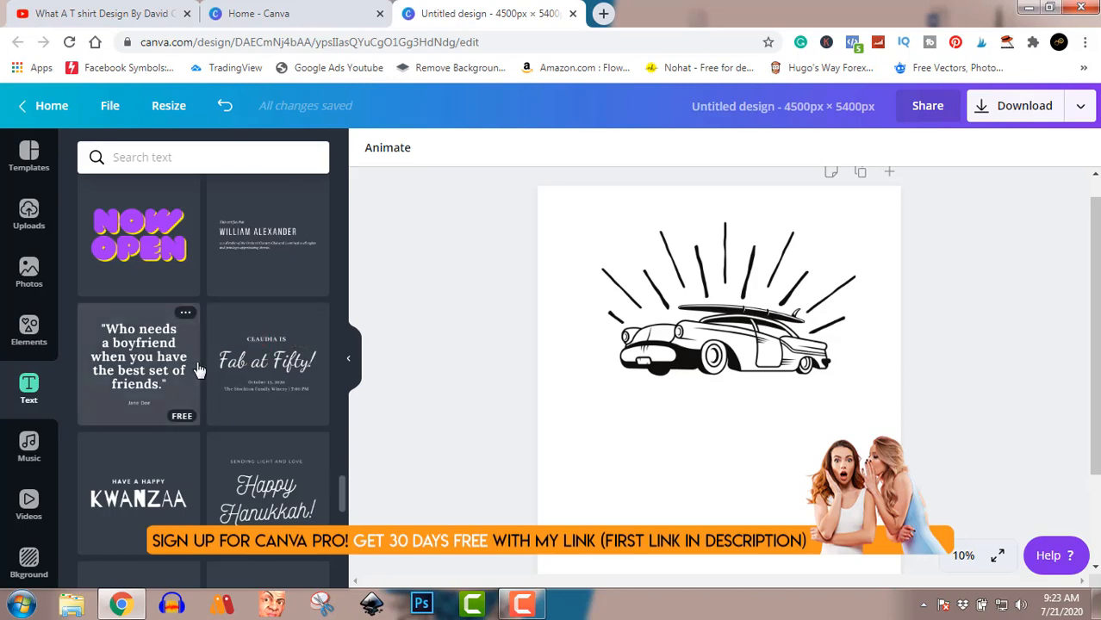
pyautogui.scroll(-4, 197, 366)
pyautogui.scroll(-3, 197, 370)
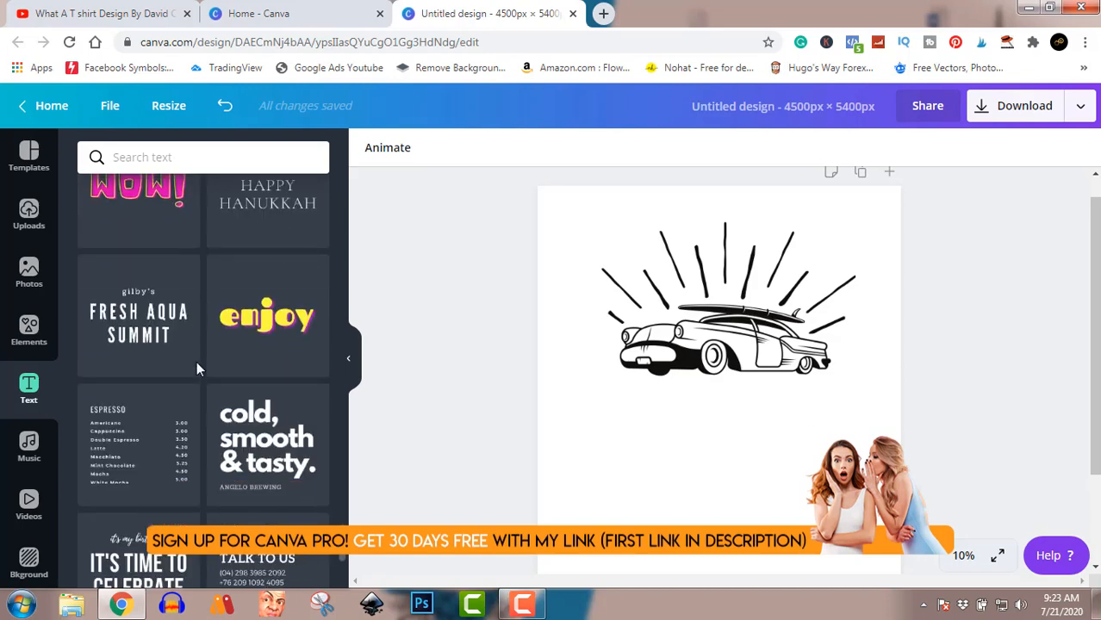
pyautogui.scroll(-4, 197, 371)
pyautogui.scroll(-4, 197, 370)
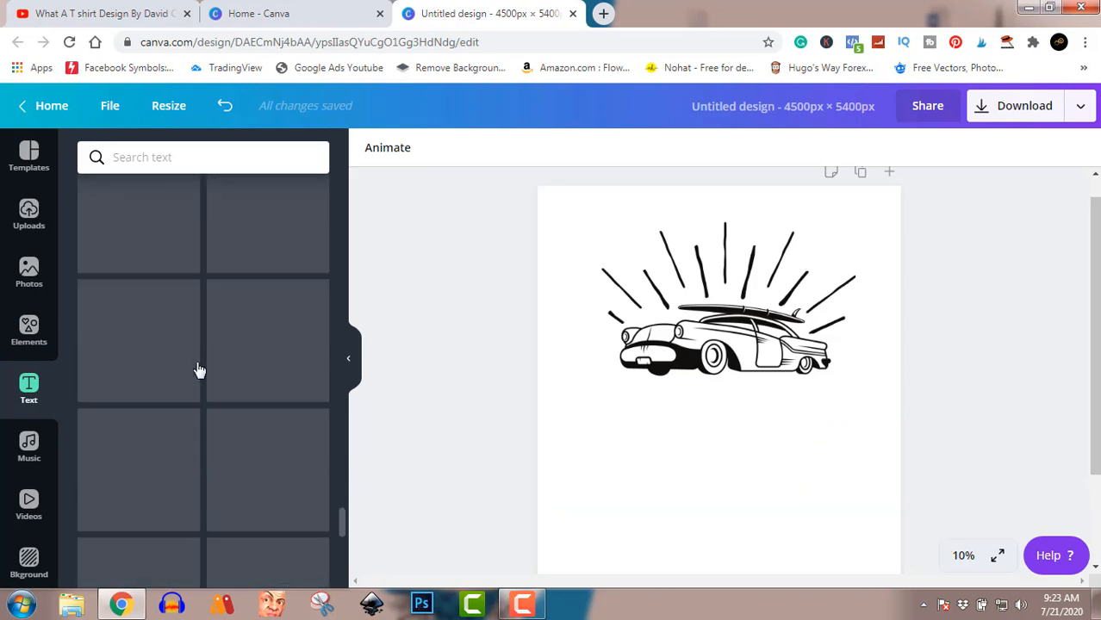
pyautogui.scroll(-8, 197, 368)
pyautogui.scroll(-1, 196, 368)
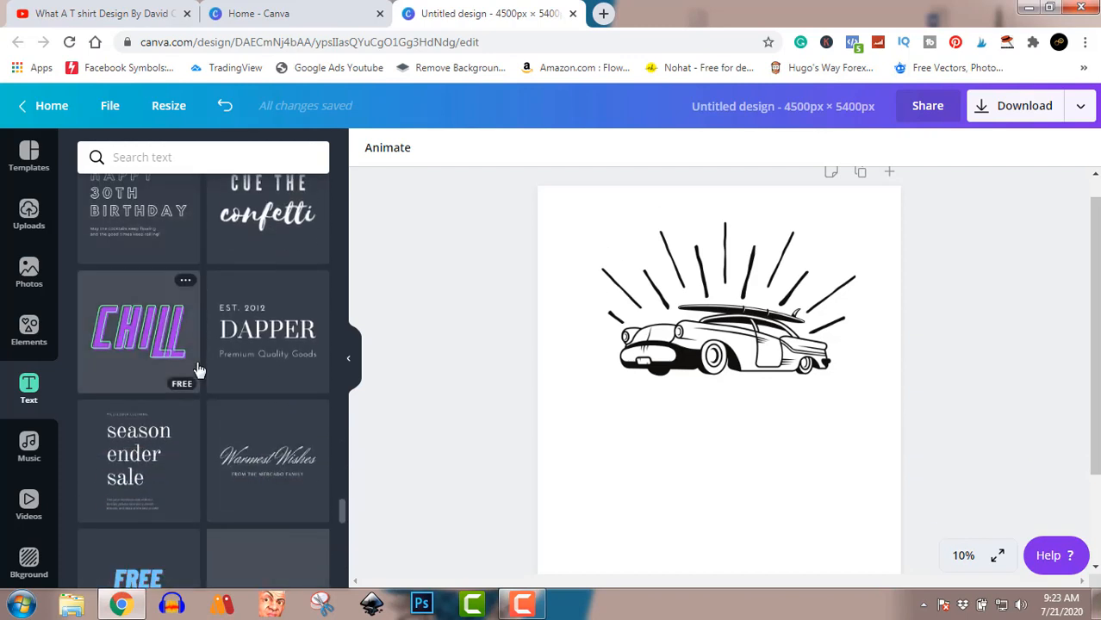
# Add the purple CHILL text style to the page, enlarge it to about font size 1087 and centre it horizontally, overlapping the car's lower part
pyautogui.click(124, 337)
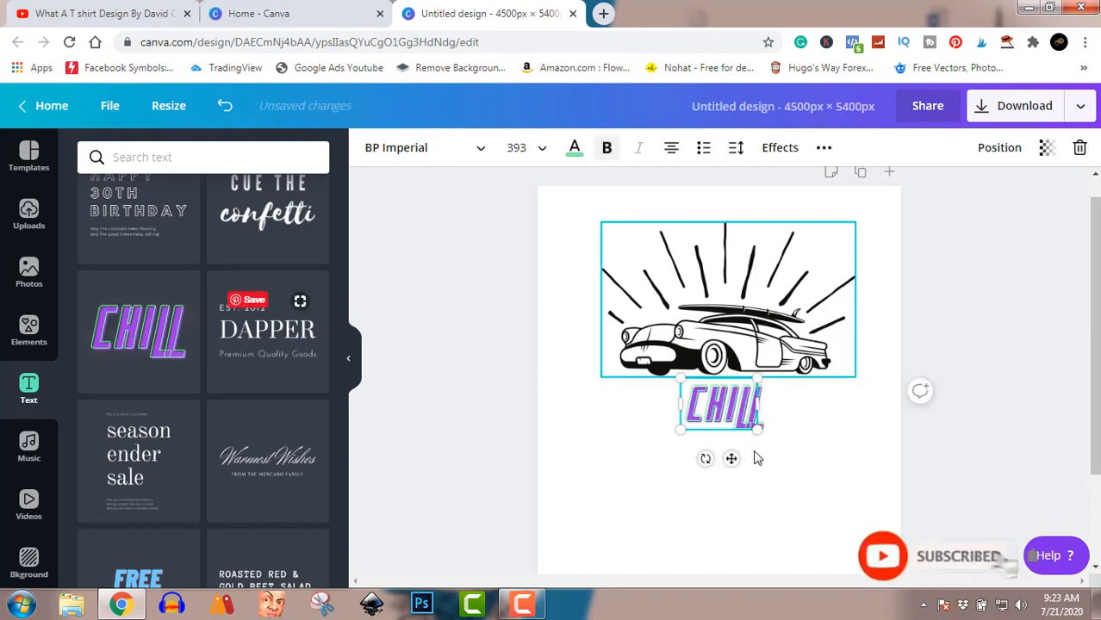
pyautogui.moveTo(758, 427); pyautogui.dragTo(900, 521)
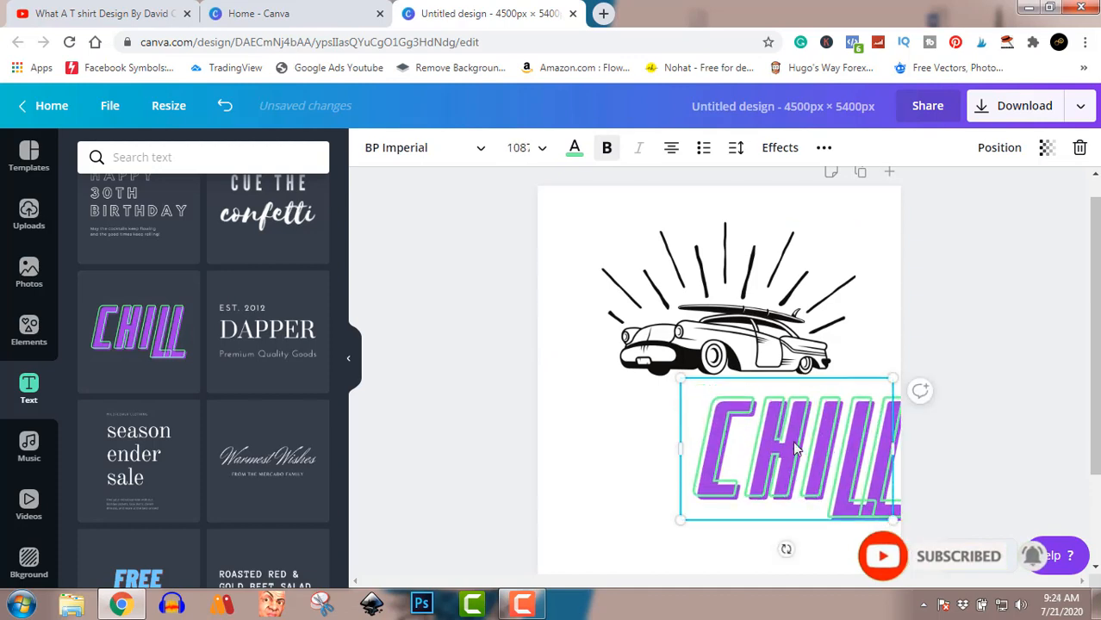
pyautogui.moveTo(850, 467); pyautogui.dragTo(774, 431)
# Replace the word CHILL with the phrase "The way I see Life"
pyautogui.doubleClick(774, 430)
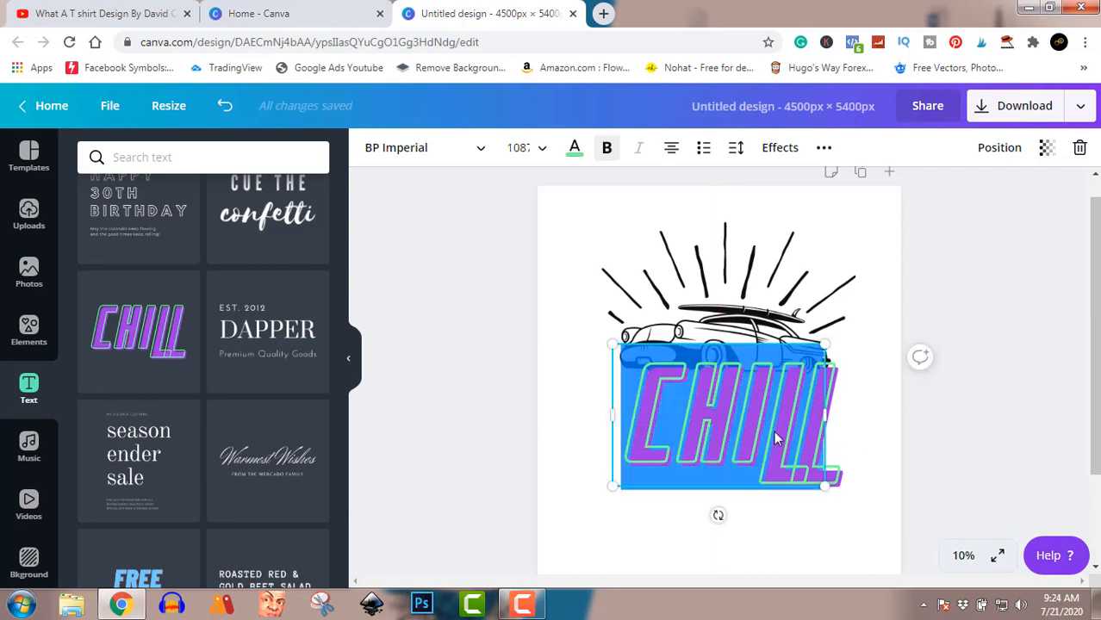
pyautogui.write('THE')
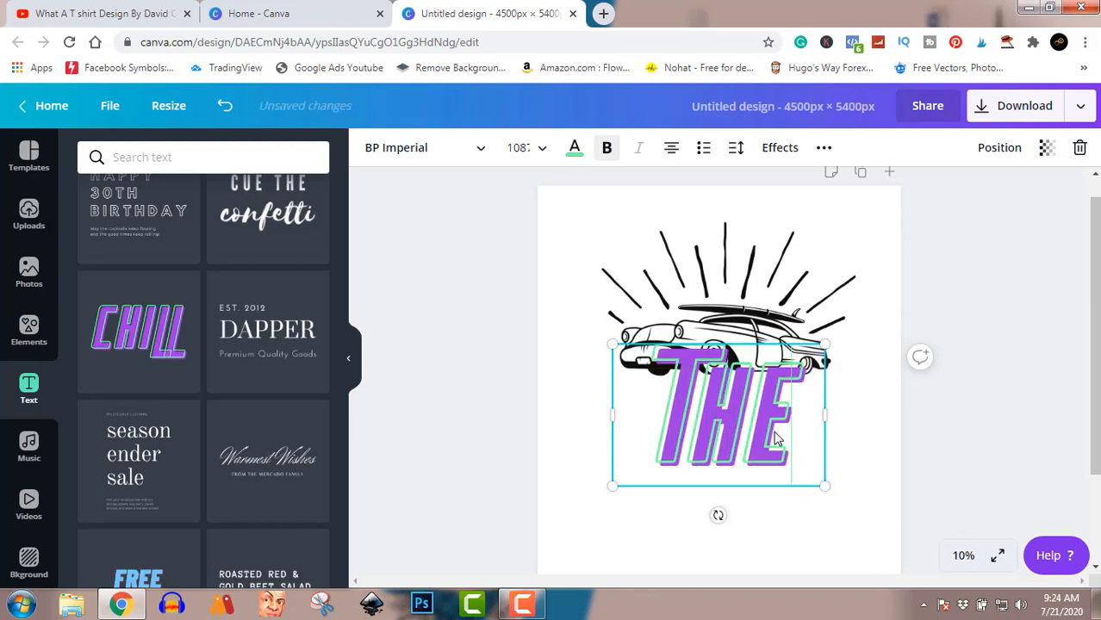
pyautogui.write(' WAY')
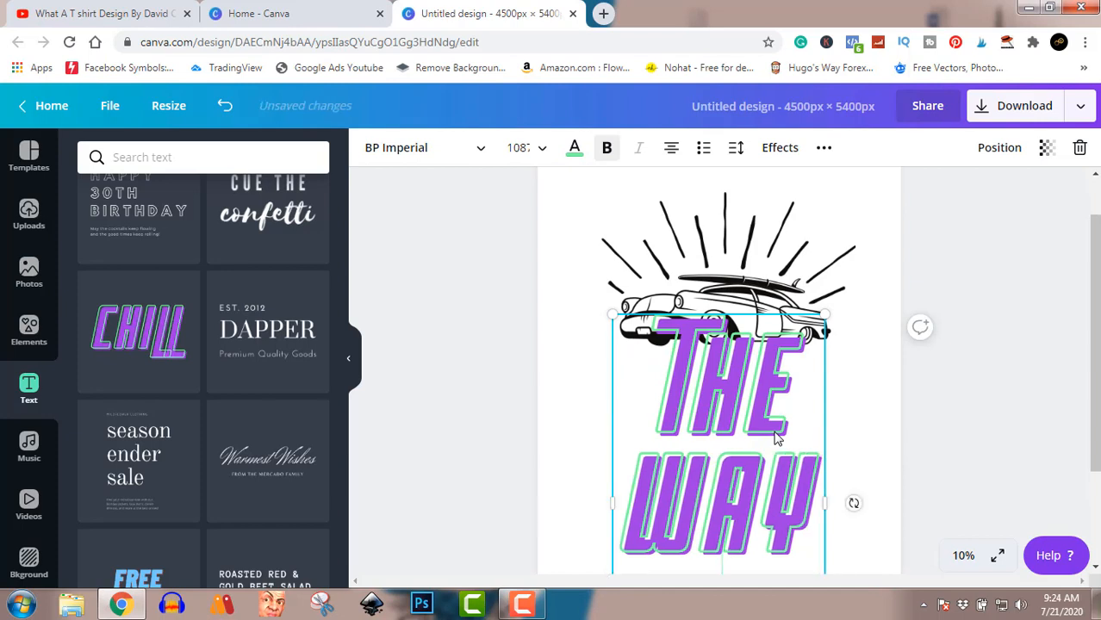
pyautogui.write('I SEE')
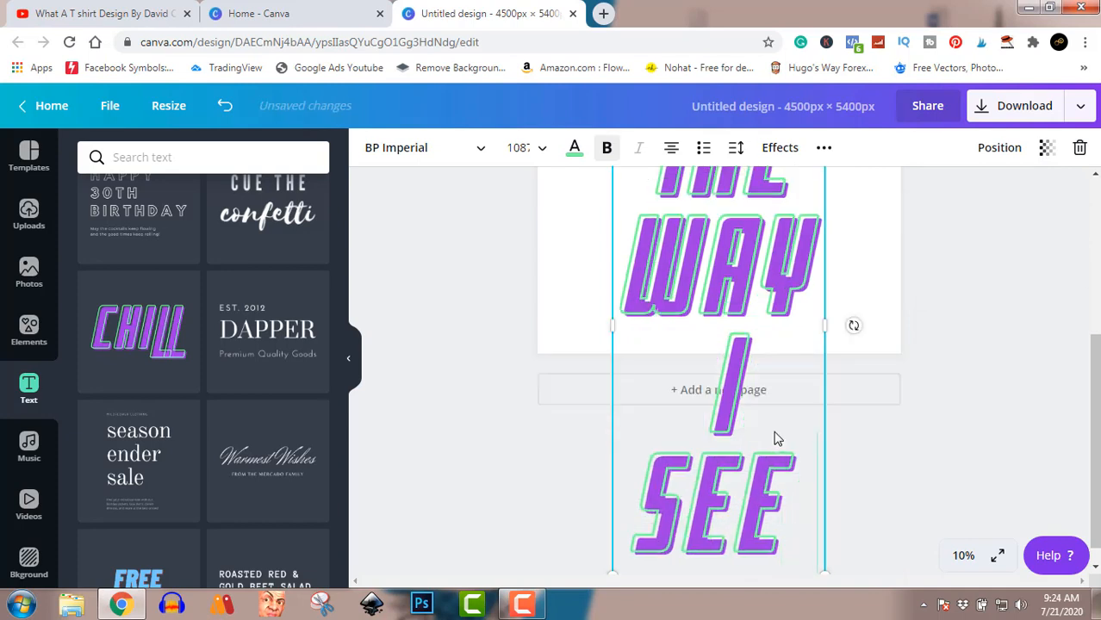
pyautogui.write(' U')
pyautogui.write('FE')
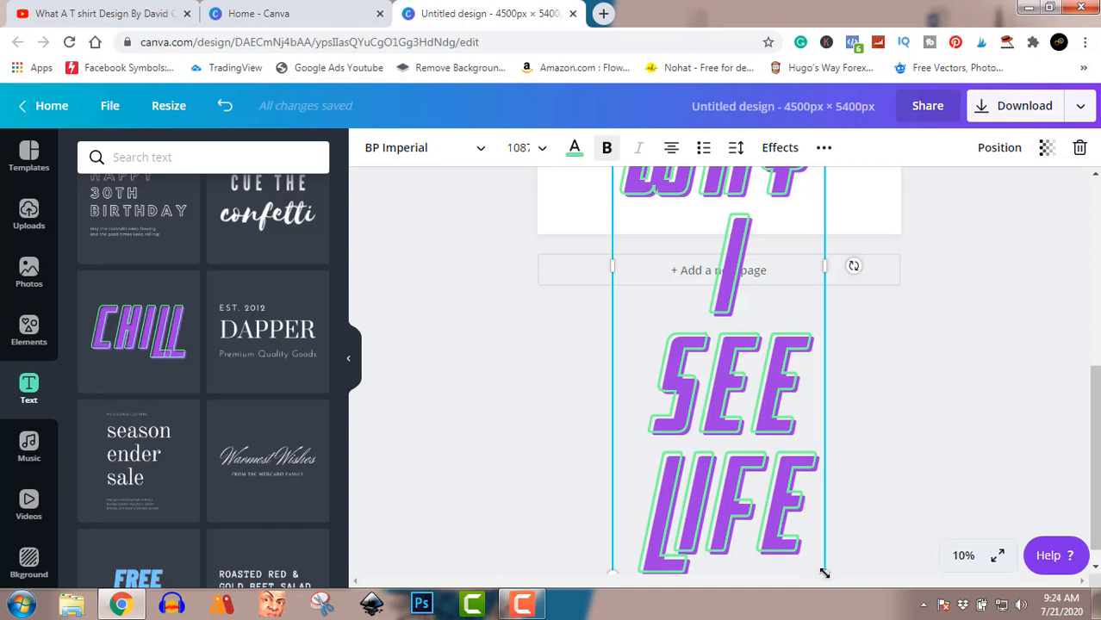
# Shrink the phrase to about font size 378 and widen its text box until it wraps onto two lines
pyautogui.moveTo(824, 573); pyautogui.dragTo(779, 393)
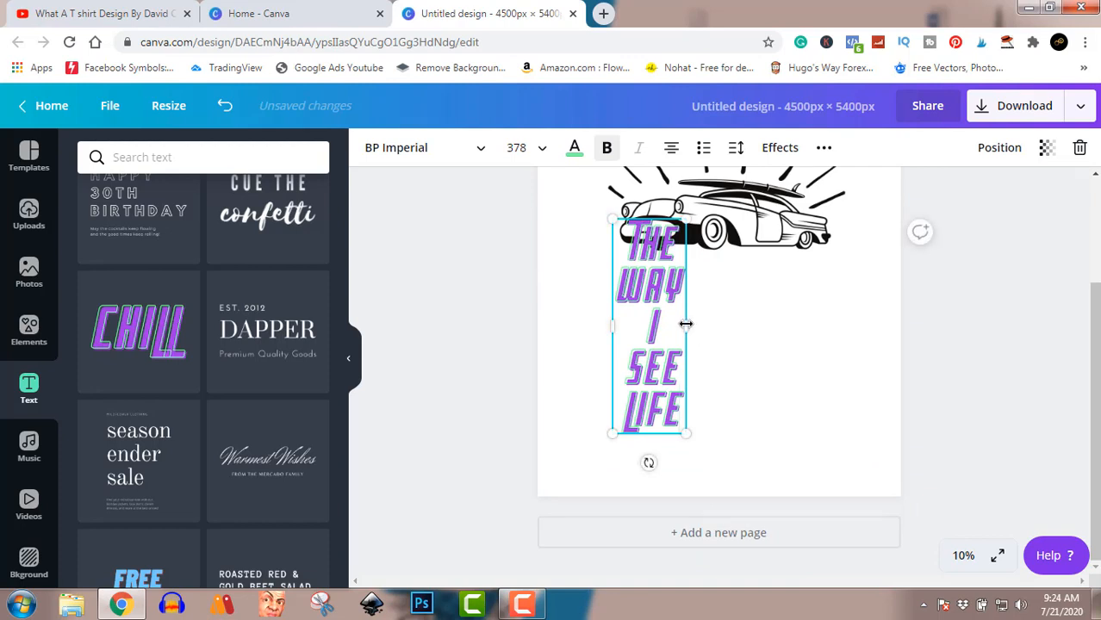
pyautogui.moveTo(724, 328); pyautogui.dragTo(776, 331)
pyautogui.moveTo(1097, 413); pyautogui.dragTo(1096, 329)
pyautogui.click(858, 500)
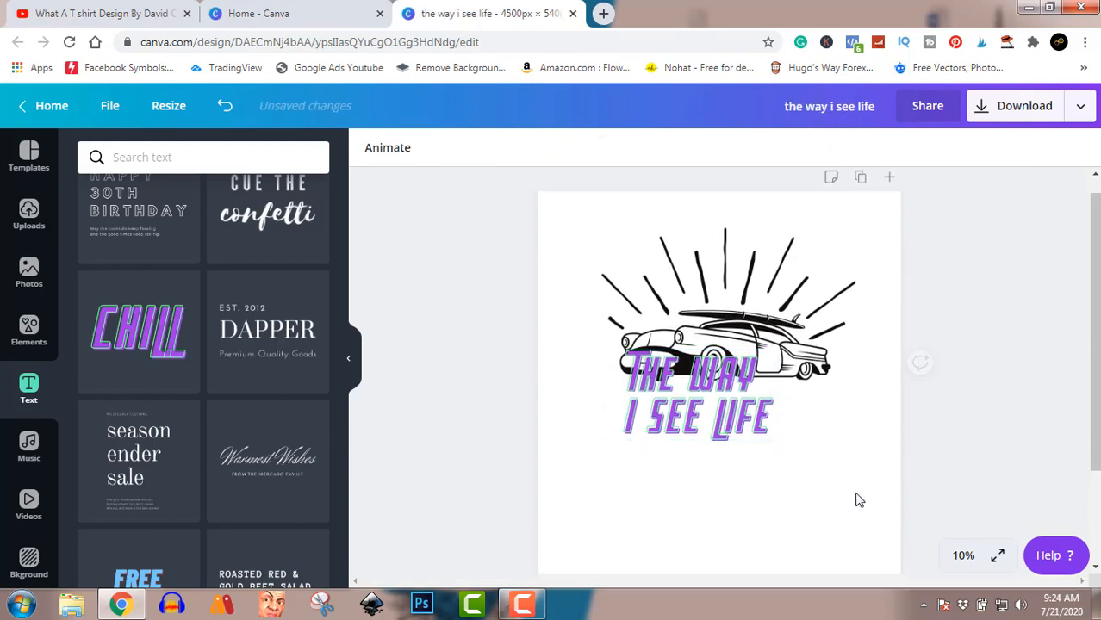
# Enlarge the two-line phrase to about the car graphic's width and centre it so it slightly overlaps the car's lower edge
pyautogui.click(773, 438)
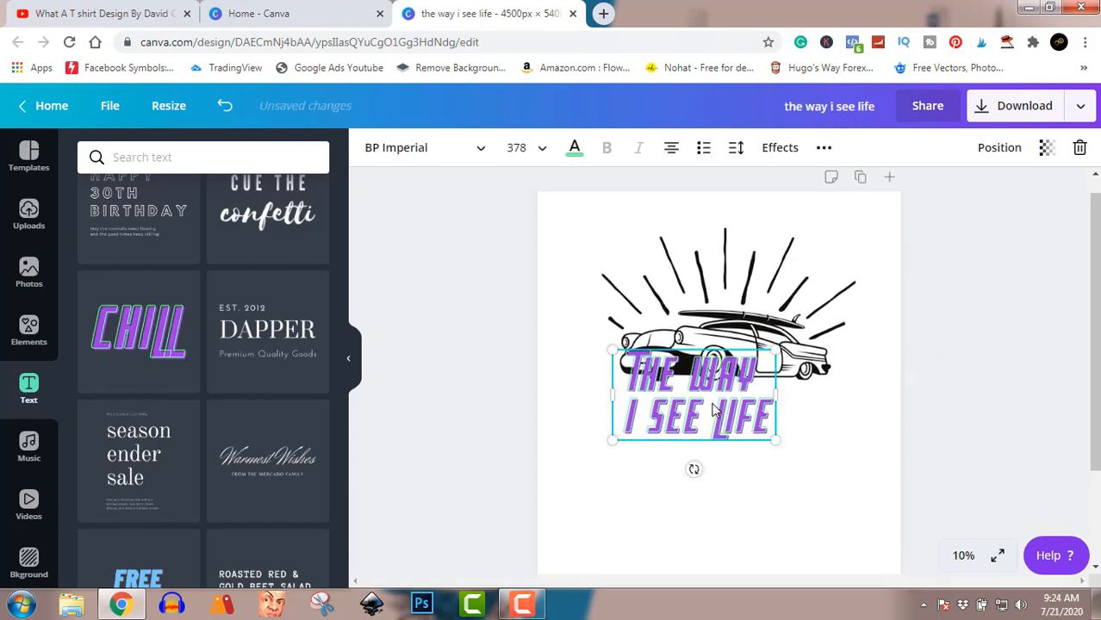
pyautogui.moveTo(776, 441); pyautogui.dragTo(860, 519)
pyautogui.moveTo(797, 384); pyautogui.dragTo(778, 392)
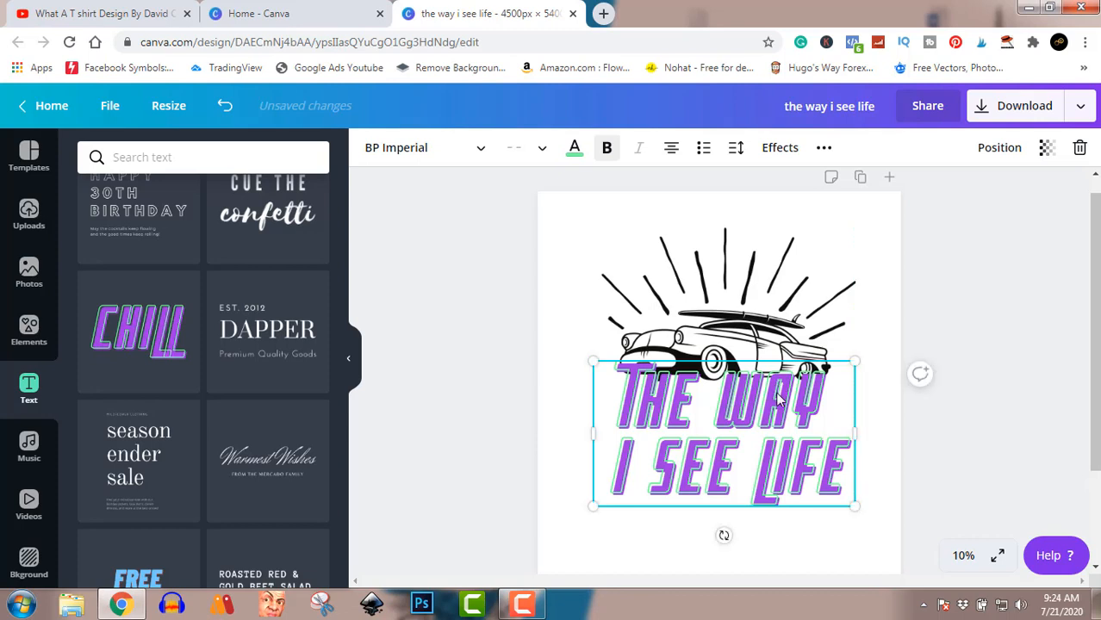
pyautogui.click(1017, 414)
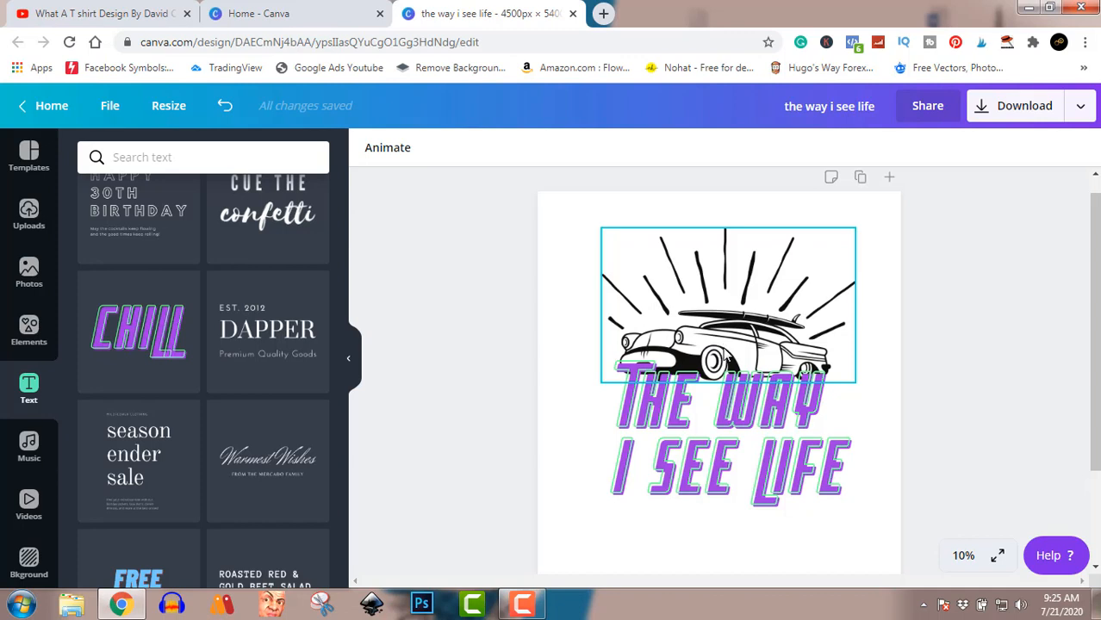
# Bring the car graphic forward so it sits in front of the lettering
pyautogui.click(728, 360)
pyautogui.rightClick(726, 354)
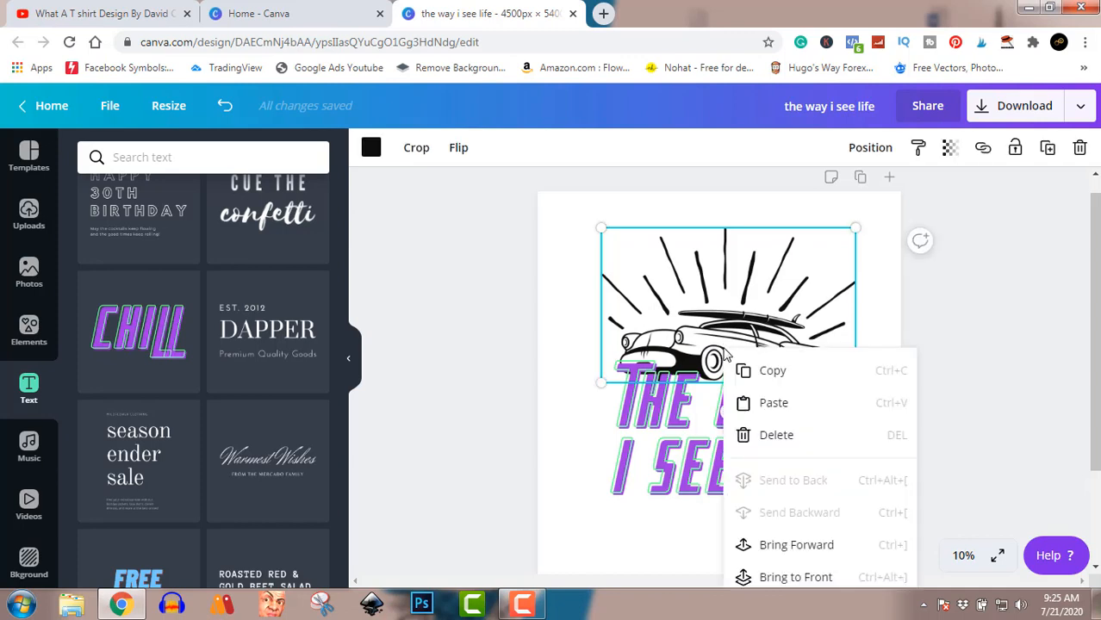
pyautogui.click(810, 545)
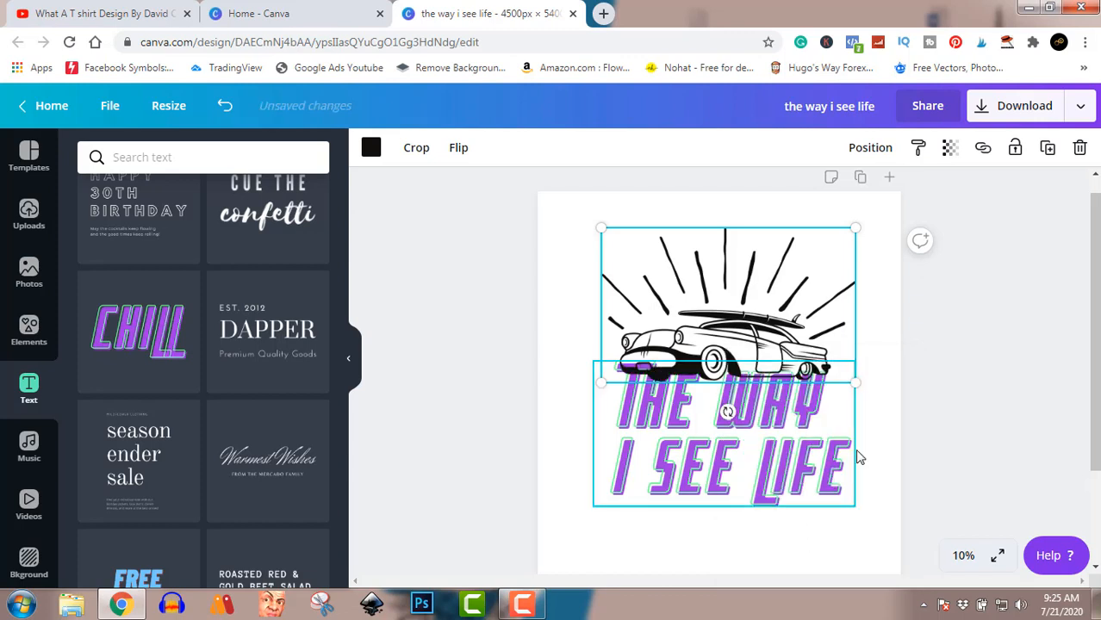
pyautogui.click(1033, 410)
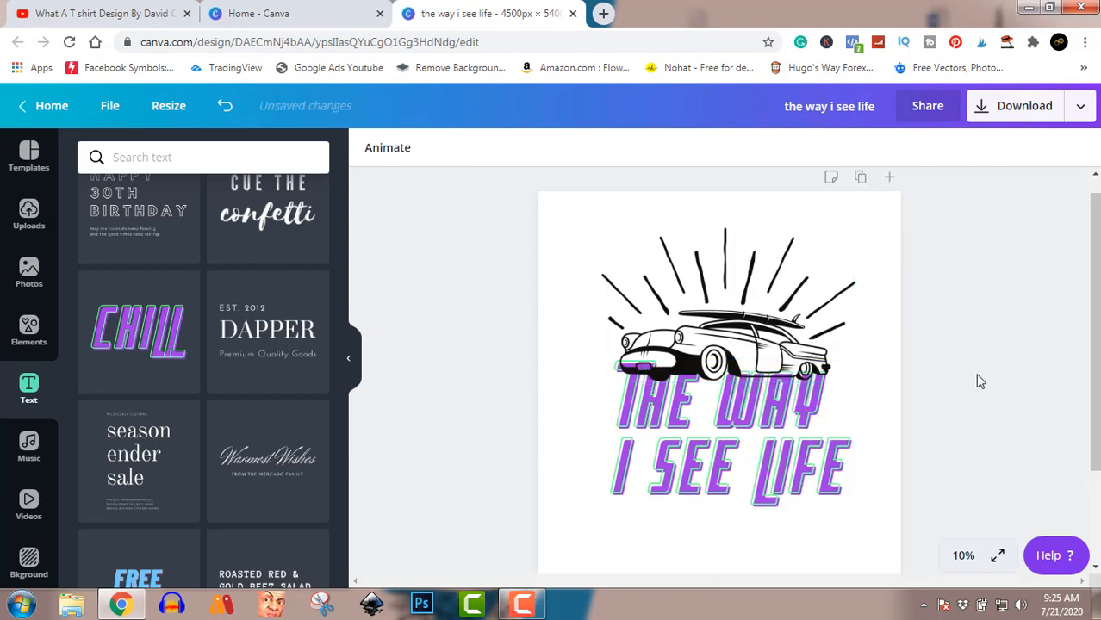
# Shift the car graphic slightly left to centre it over the phrase
pyautogui.click(808, 333)
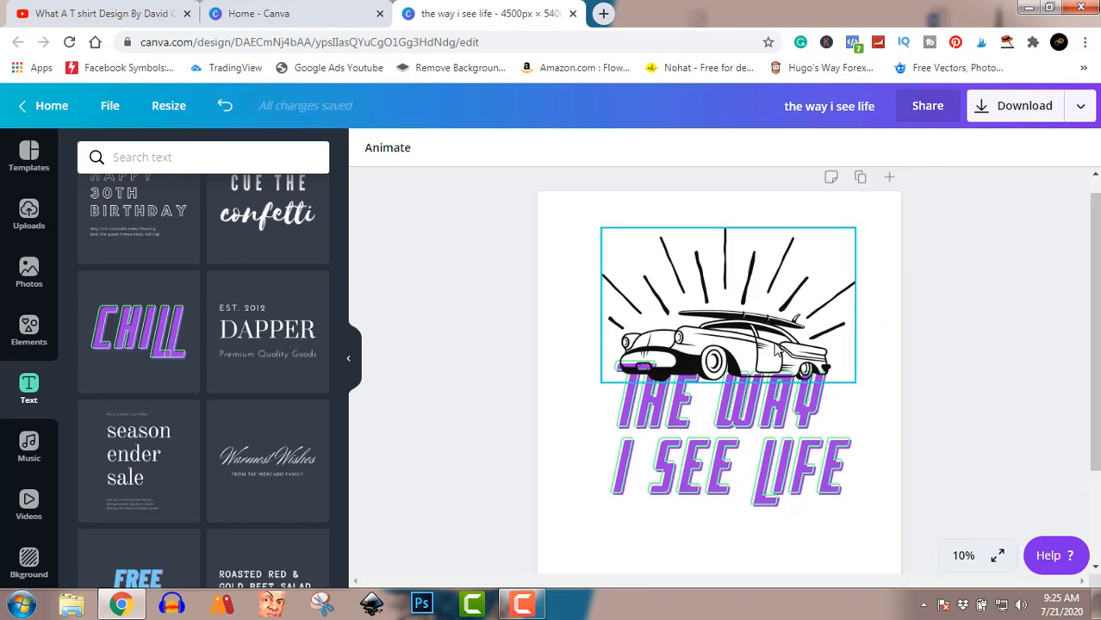
pyautogui.moveTo(767, 349); pyautogui.dragTo(761, 342)
pyautogui.click(968, 377)
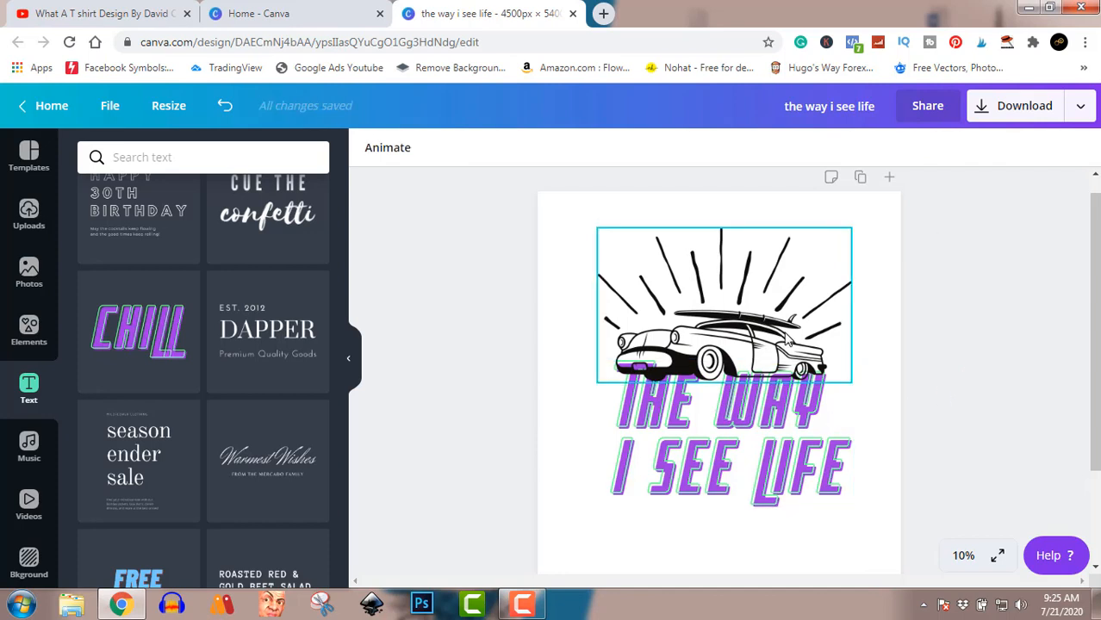
# Nudge the car graphic up a little so its wheels just touch the top of the lettering
pyautogui.click(786, 341)
pyautogui.press('Up')
pyautogui.press('Up')
pyautogui.press('Up')
pyautogui.press('Up')
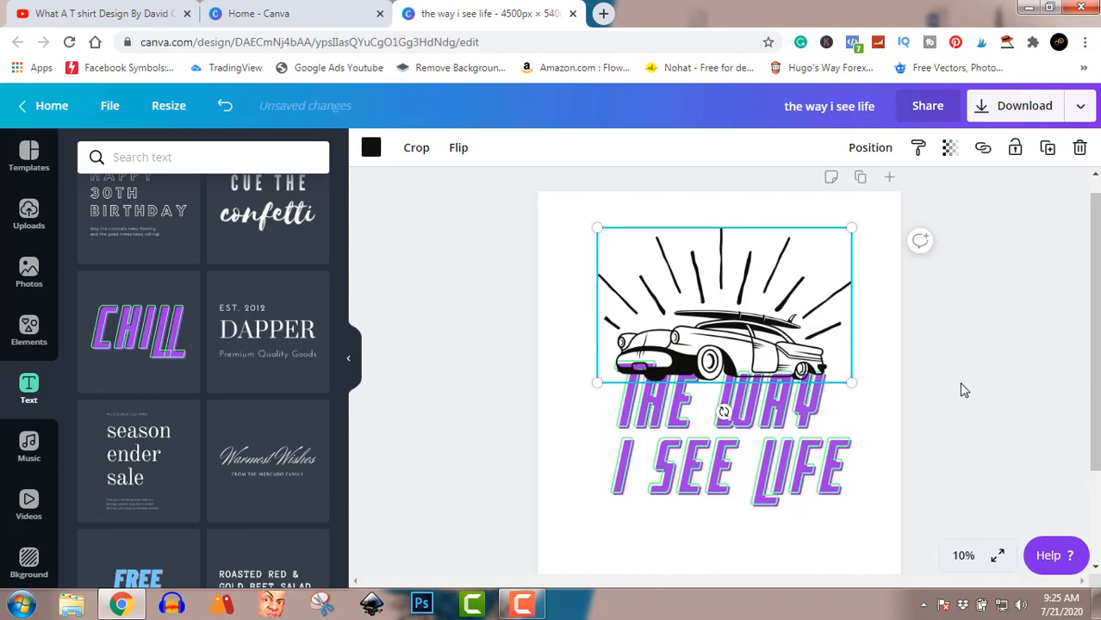
pyautogui.press('Up')
pyautogui.press('Up')
pyautogui.press('Up')
pyautogui.press('Up')
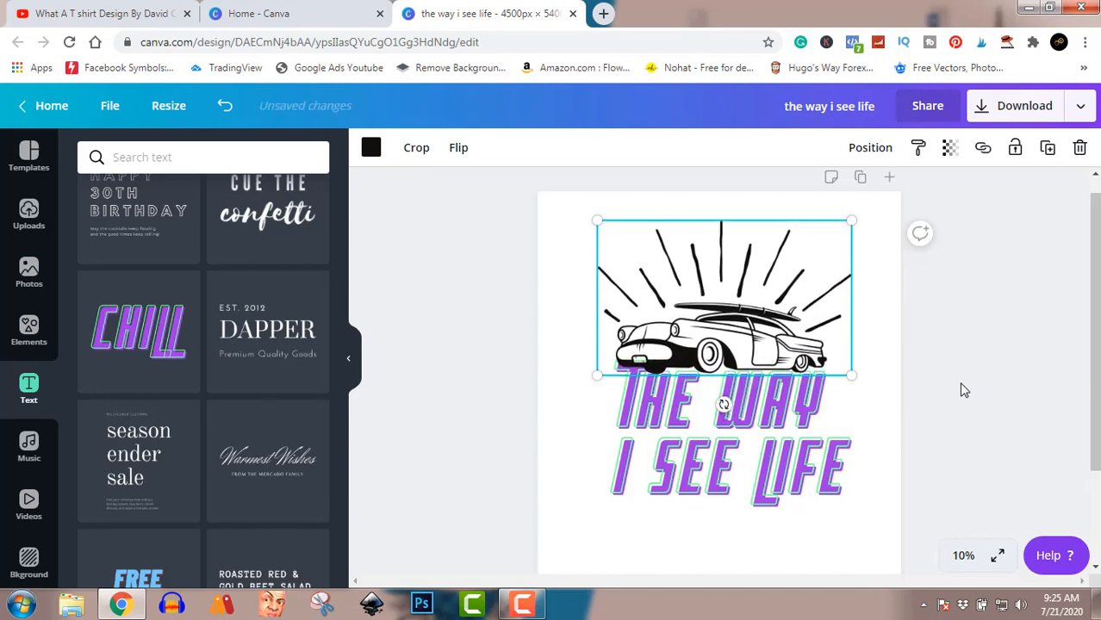
pyautogui.click(965, 391)
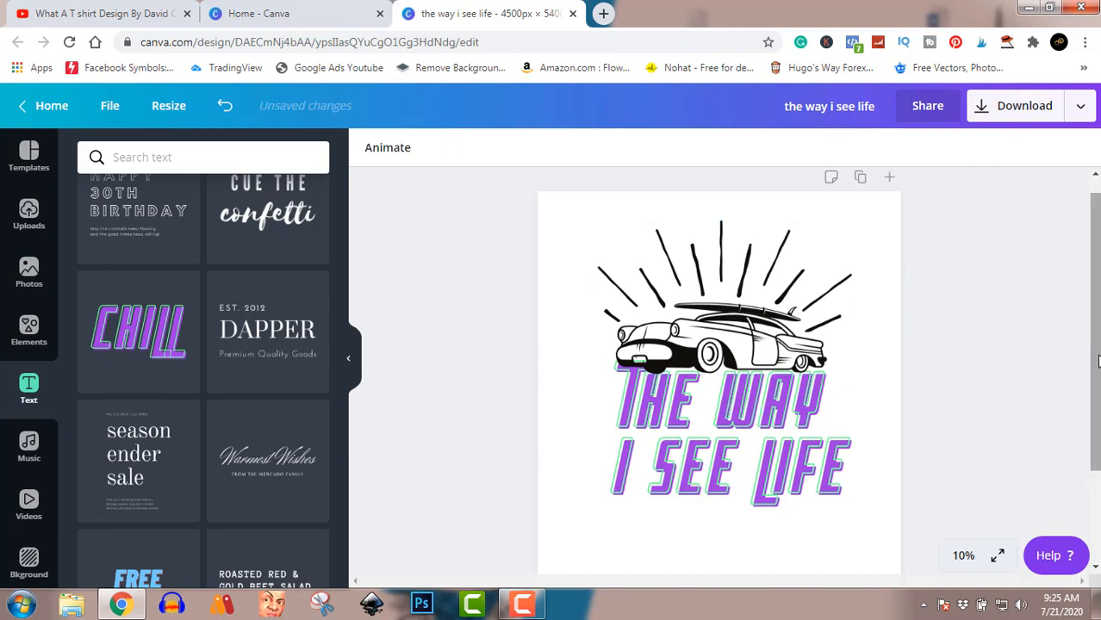
# Check which text colour is applied to the "The way I see Life" lettering
pyautogui.scroll(1, 1097, 349)
pyautogui.scroll(-2, 1097, 348)
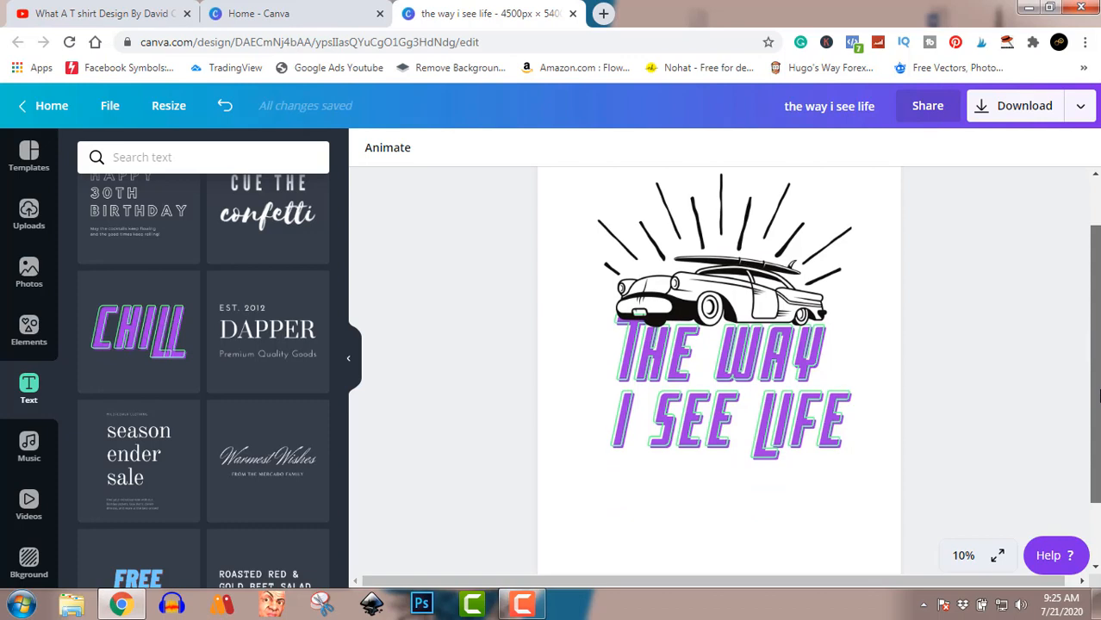
pyautogui.scroll(2, 1079, 320)
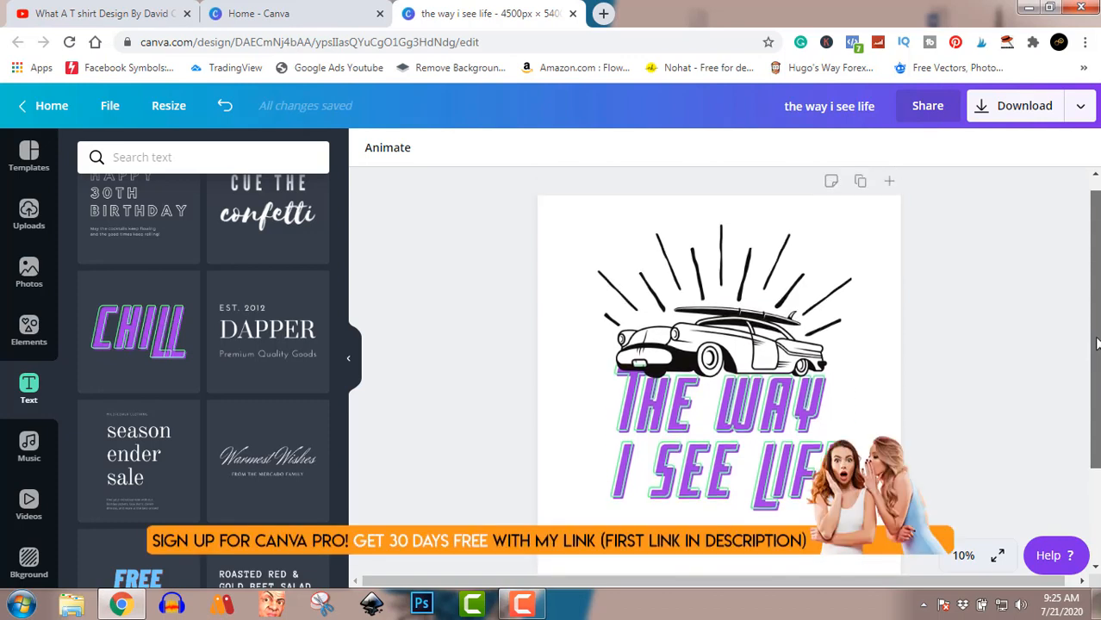
pyautogui.click(730, 349)
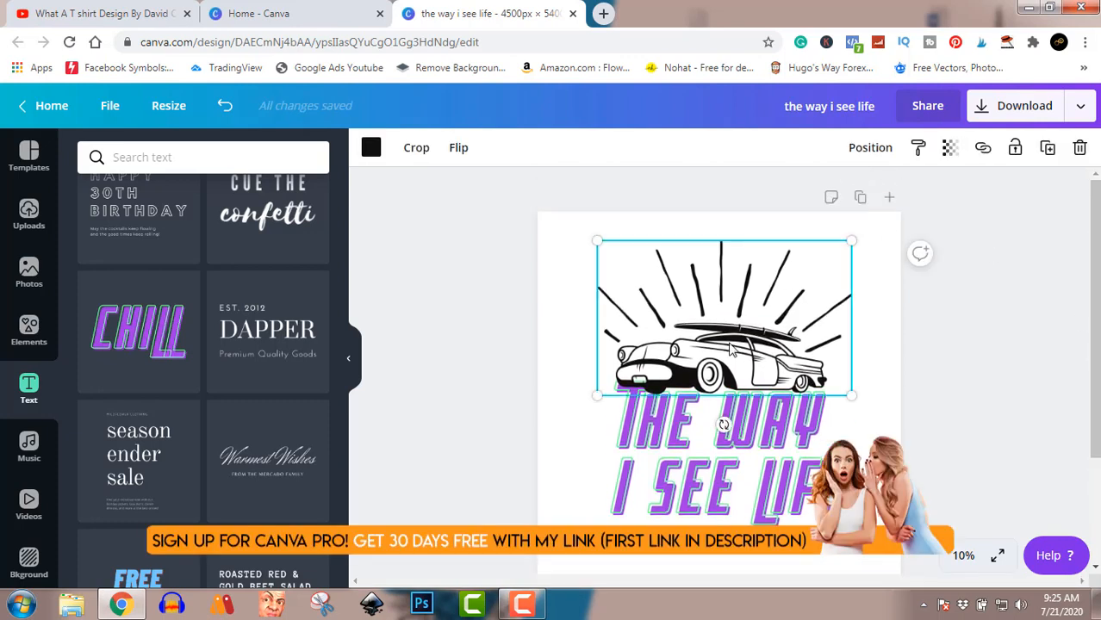
pyautogui.click(679, 441)
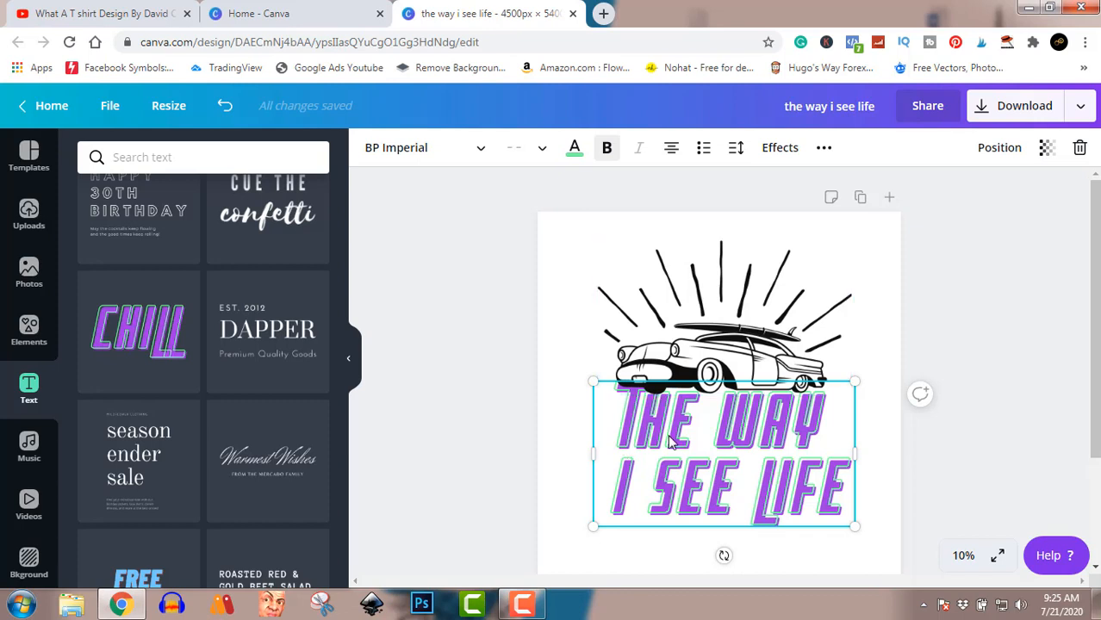
pyautogui.click(544, 152)
pyautogui.click(546, 152)
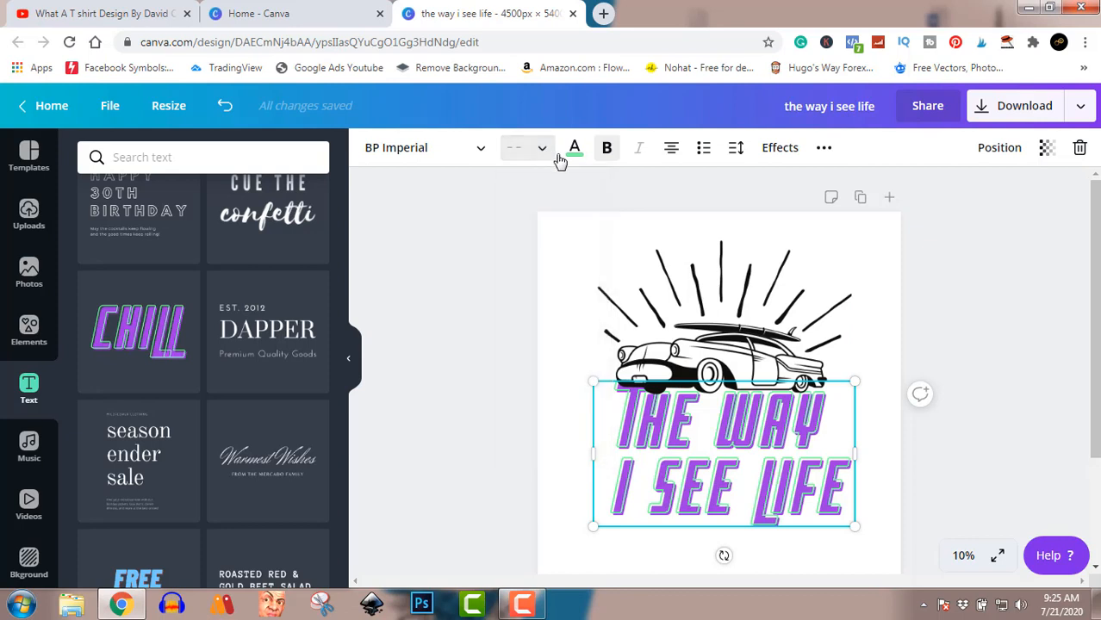
pyautogui.click(579, 159)
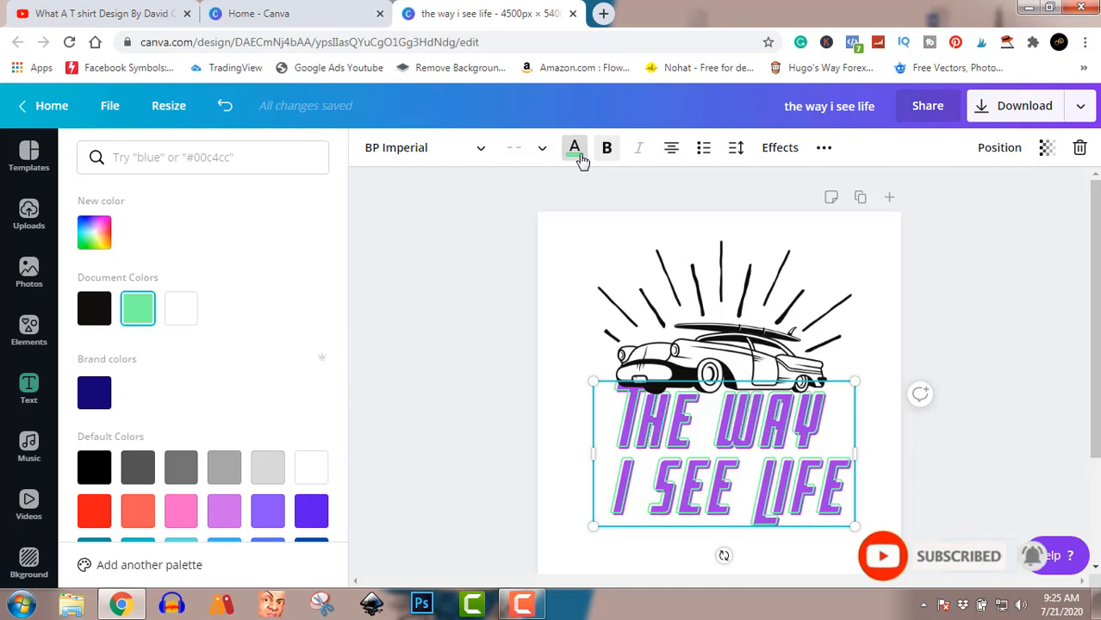
# Recolour the car graphic with the light green document colour used in the lettering
pyautogui.click(663, 293)
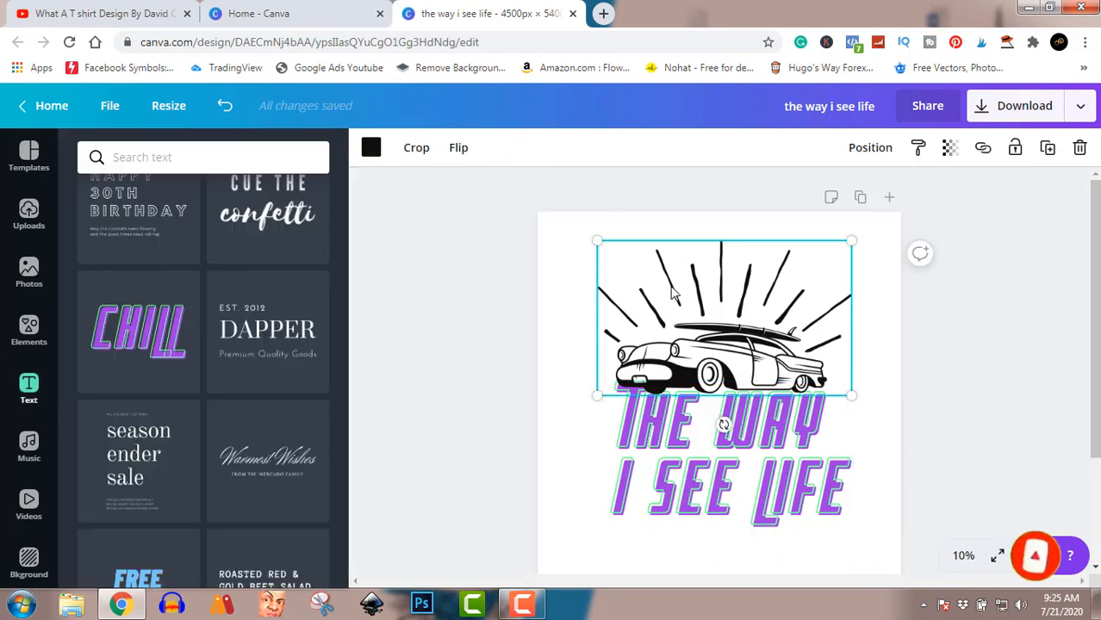
pyautogui.click(370, 149)
pyautogui.click(137, 315)
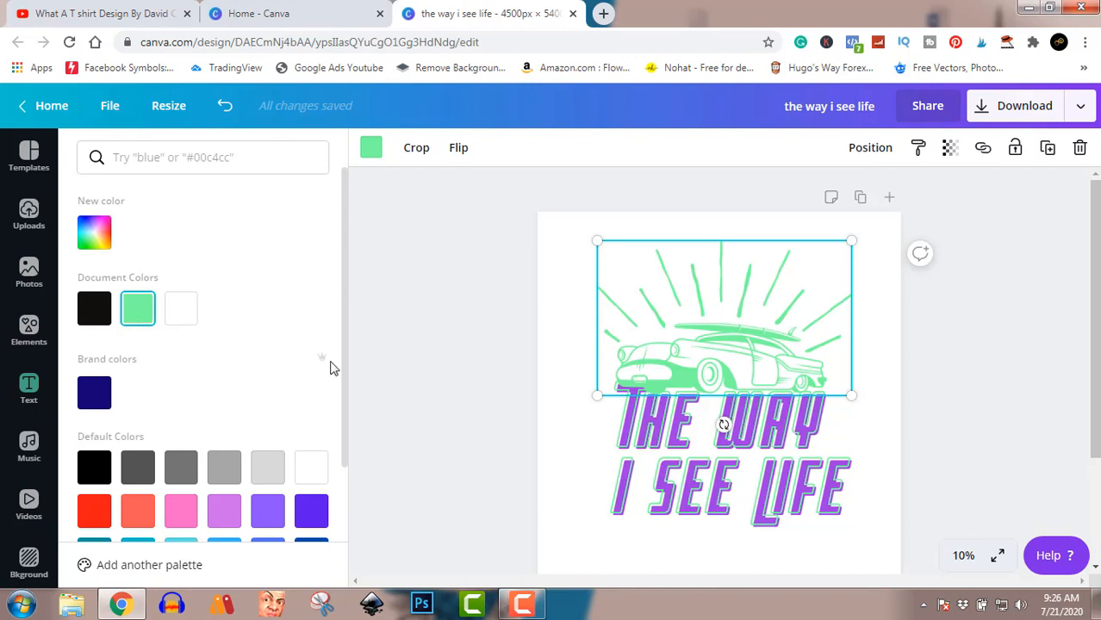
pyautogui.click(416, 385)
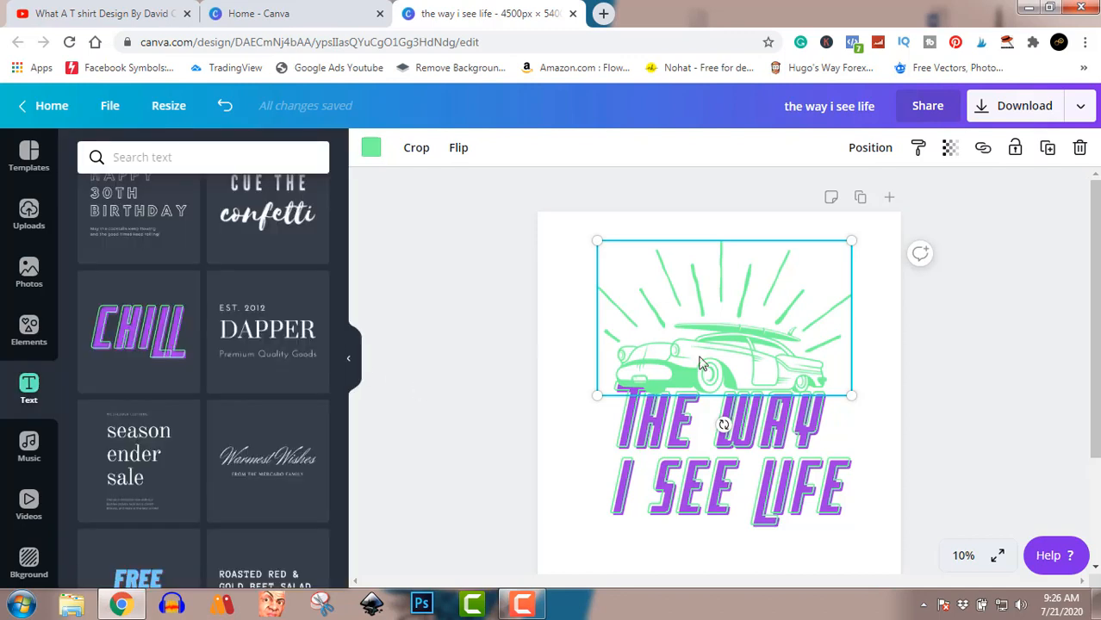
pyautogui.click(984, 360)
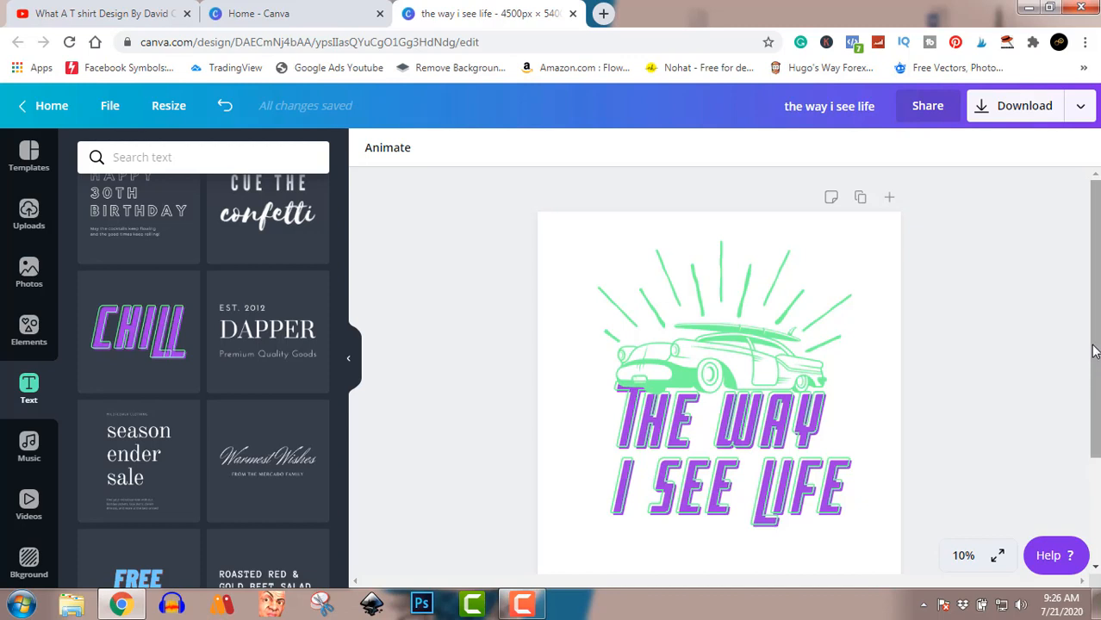
pyautogui.scroll(-1, 1092, 360)
pyautogui.moveTo(1098, 359)
pyautogui.mouseDown()
pyautogui.moveTo(1099, 389)
pyautogui.moveTo(1098, 345)
pyautogui.mouseUp()
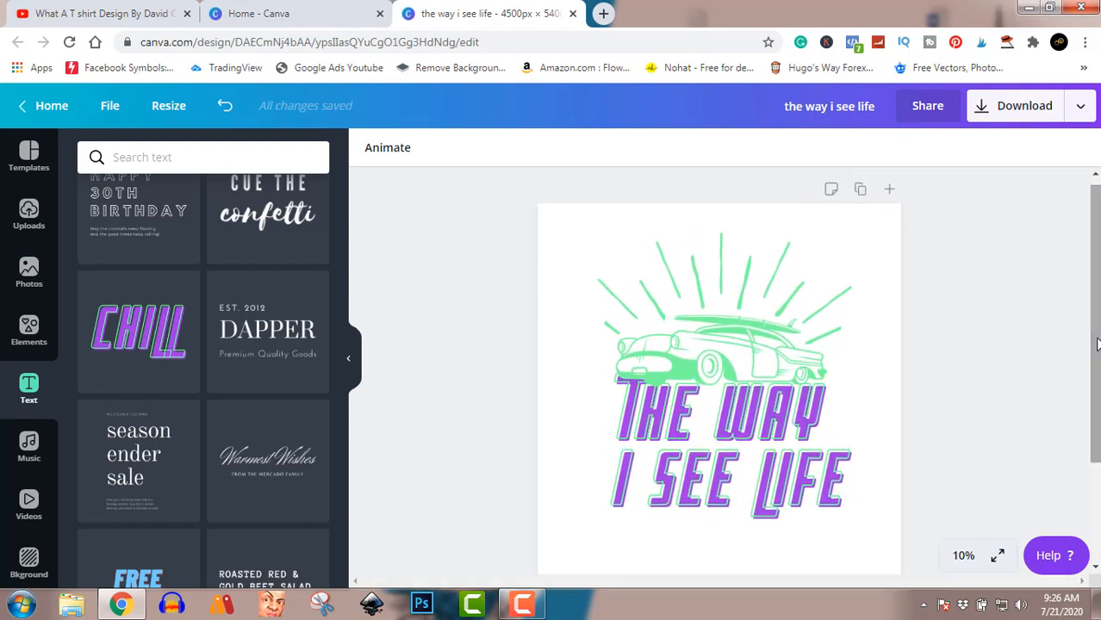
pyautogui.click(532, 606)
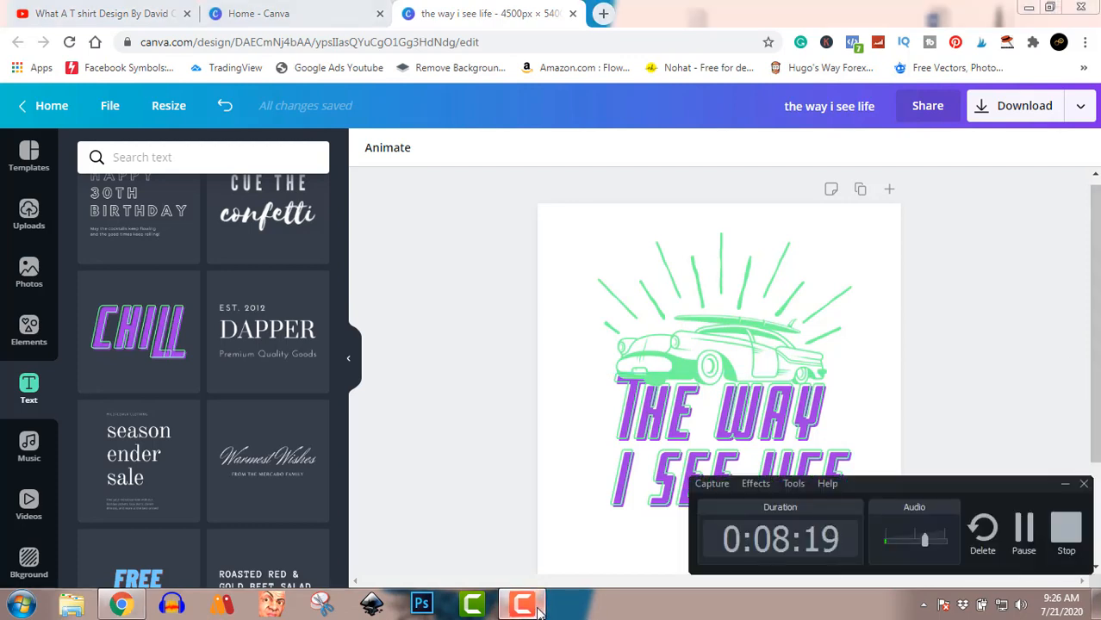
pyautogui.click(532, 606)
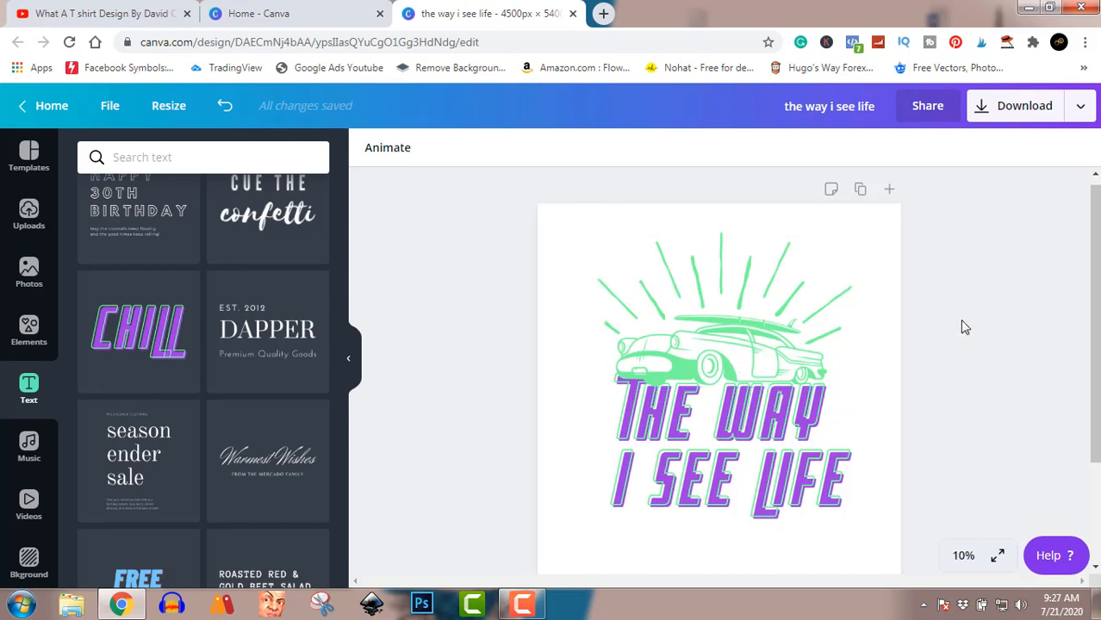
# Download the design as a 4500 x 5400 px PNG with a transparent background, dismissing the system's colour scheme prompt
pyautogui.click(1021, 116)
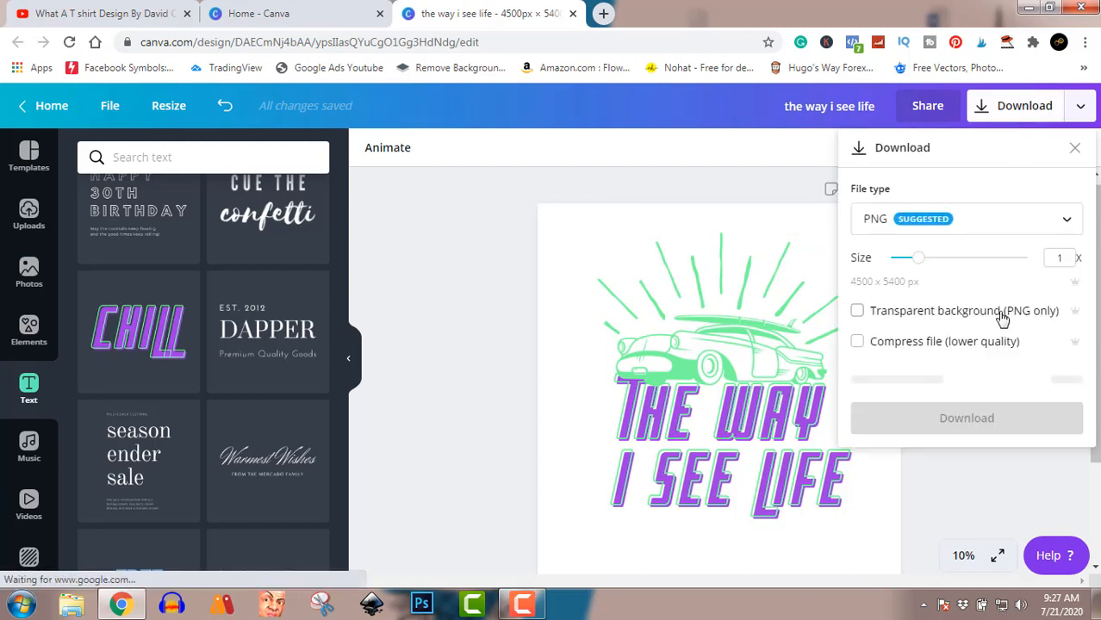
pyautogui.click(857, 311)
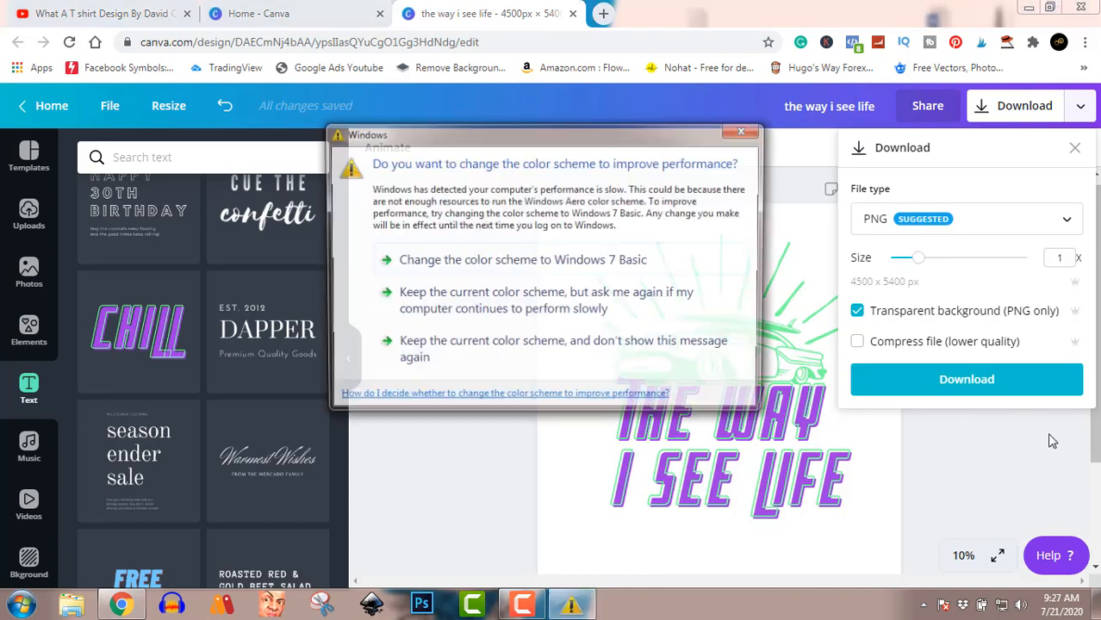
pyautogui.click(715, 355)
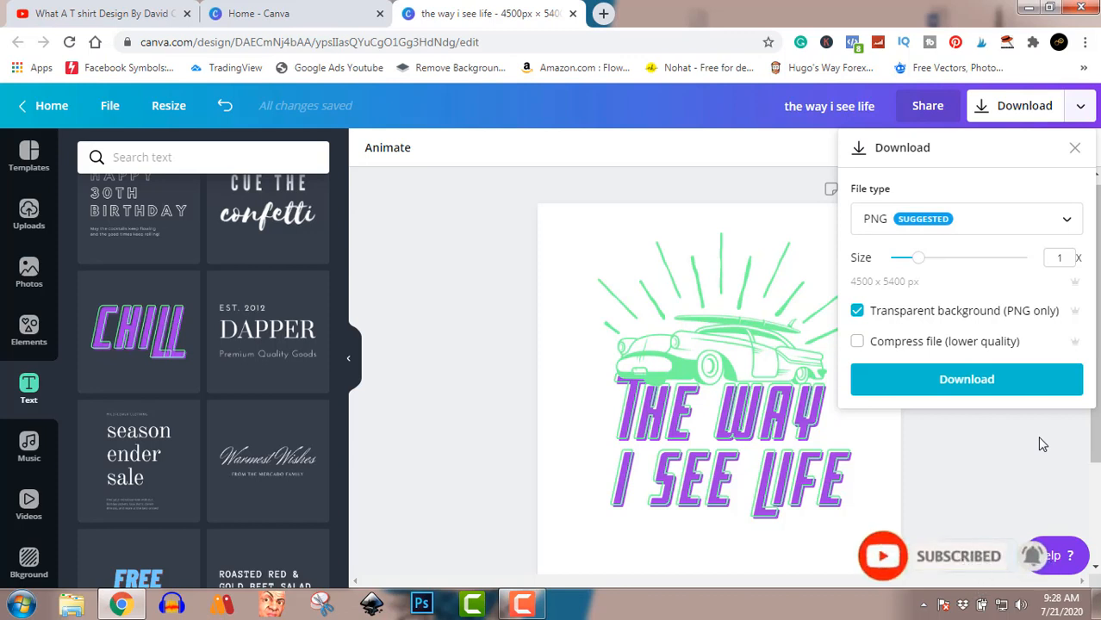
pyautogui.click(1017, 388)
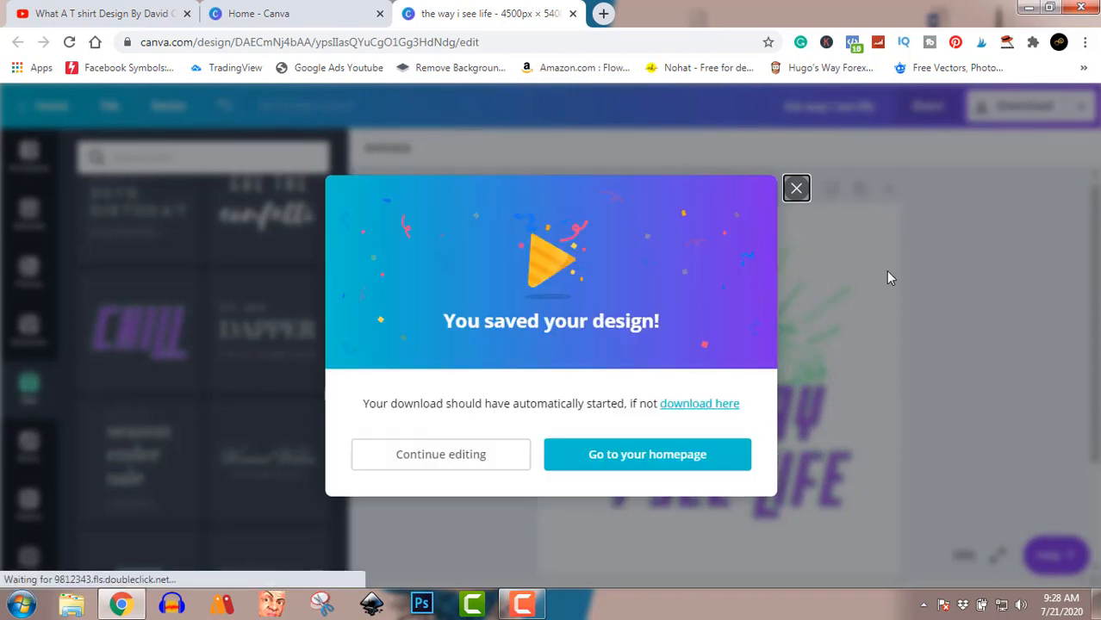
pyautogui.click(796, 170)
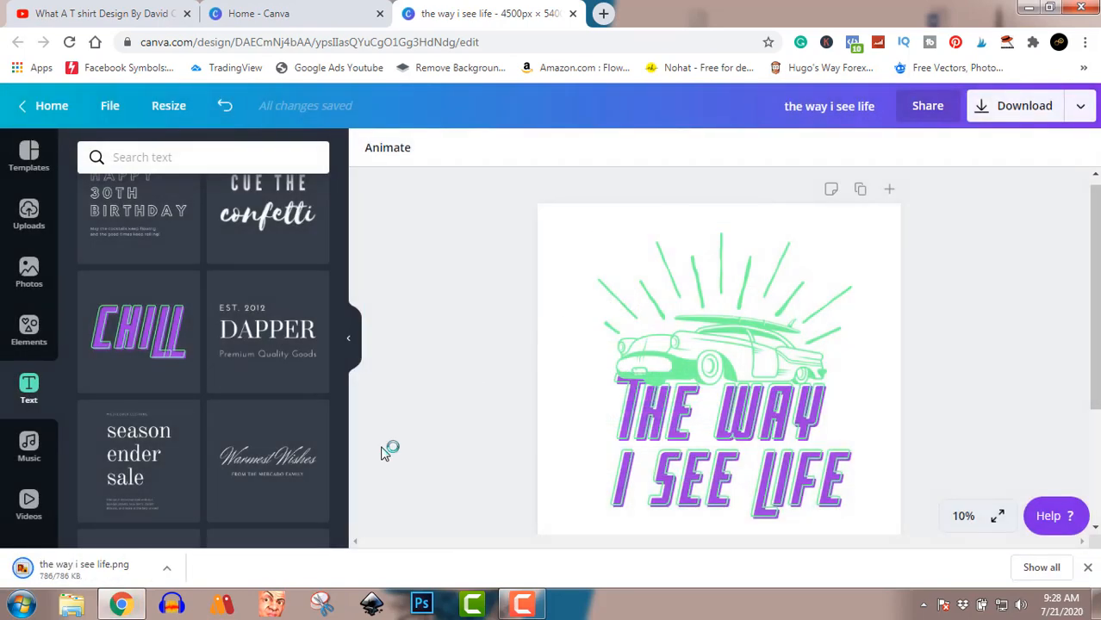
# Show the downloaded "the way i see life.png" in its folder and open it in the photo viewer
pyautogui.click(167, 569)
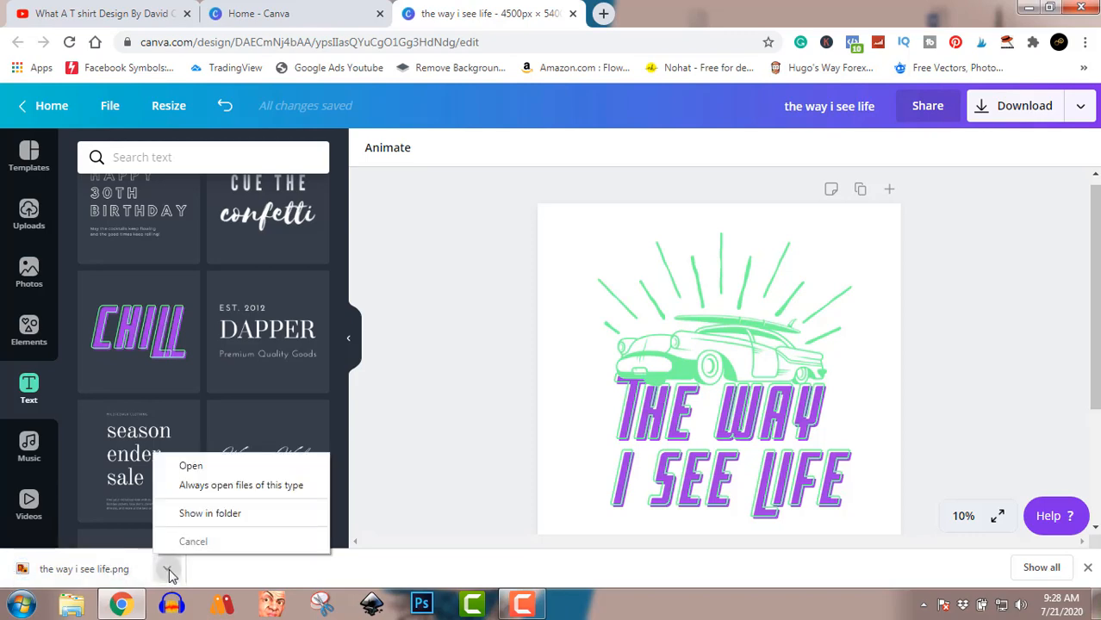
pyautogui.click(222, 520)
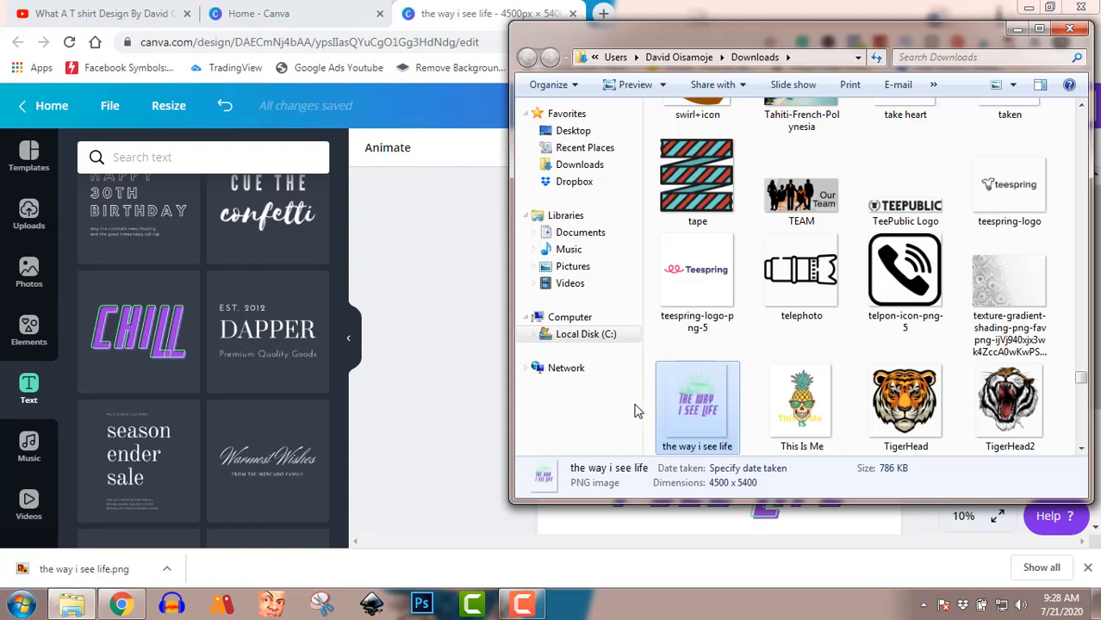
pyautogui.doubleClick(682, 413)
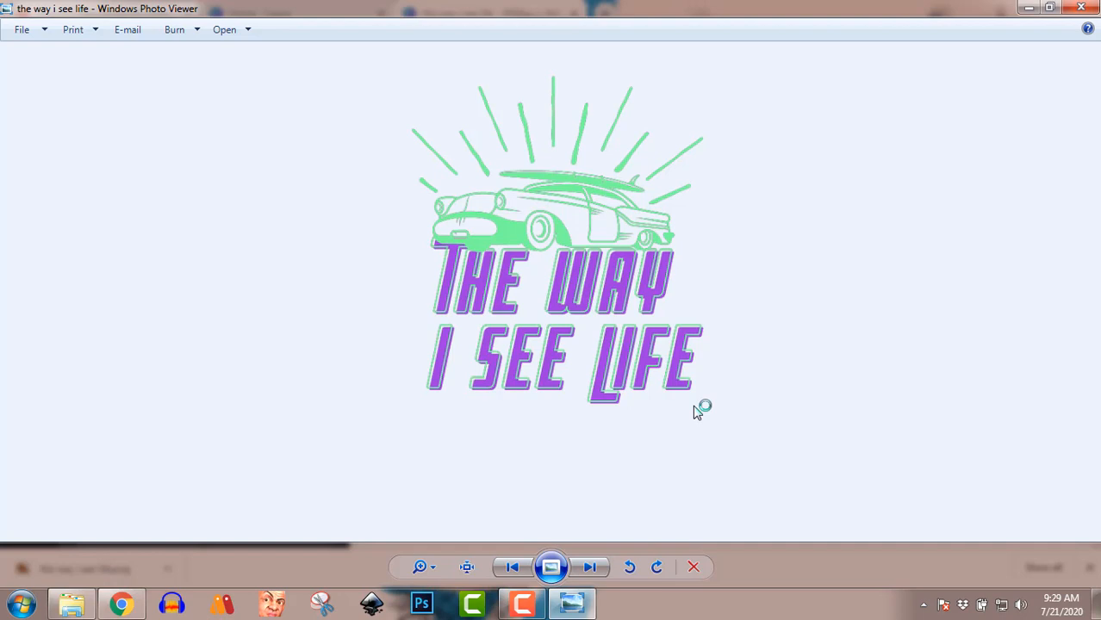
pyautogui.click(527, 606)
pyautogui.click(528, 609)
pyautogui.click(520, 608)
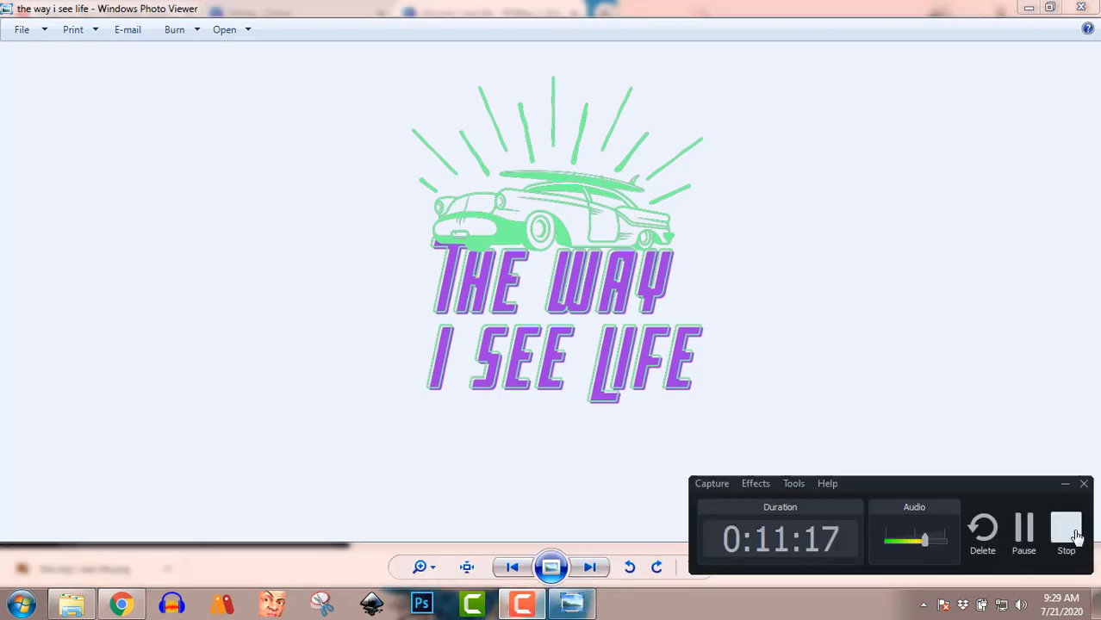